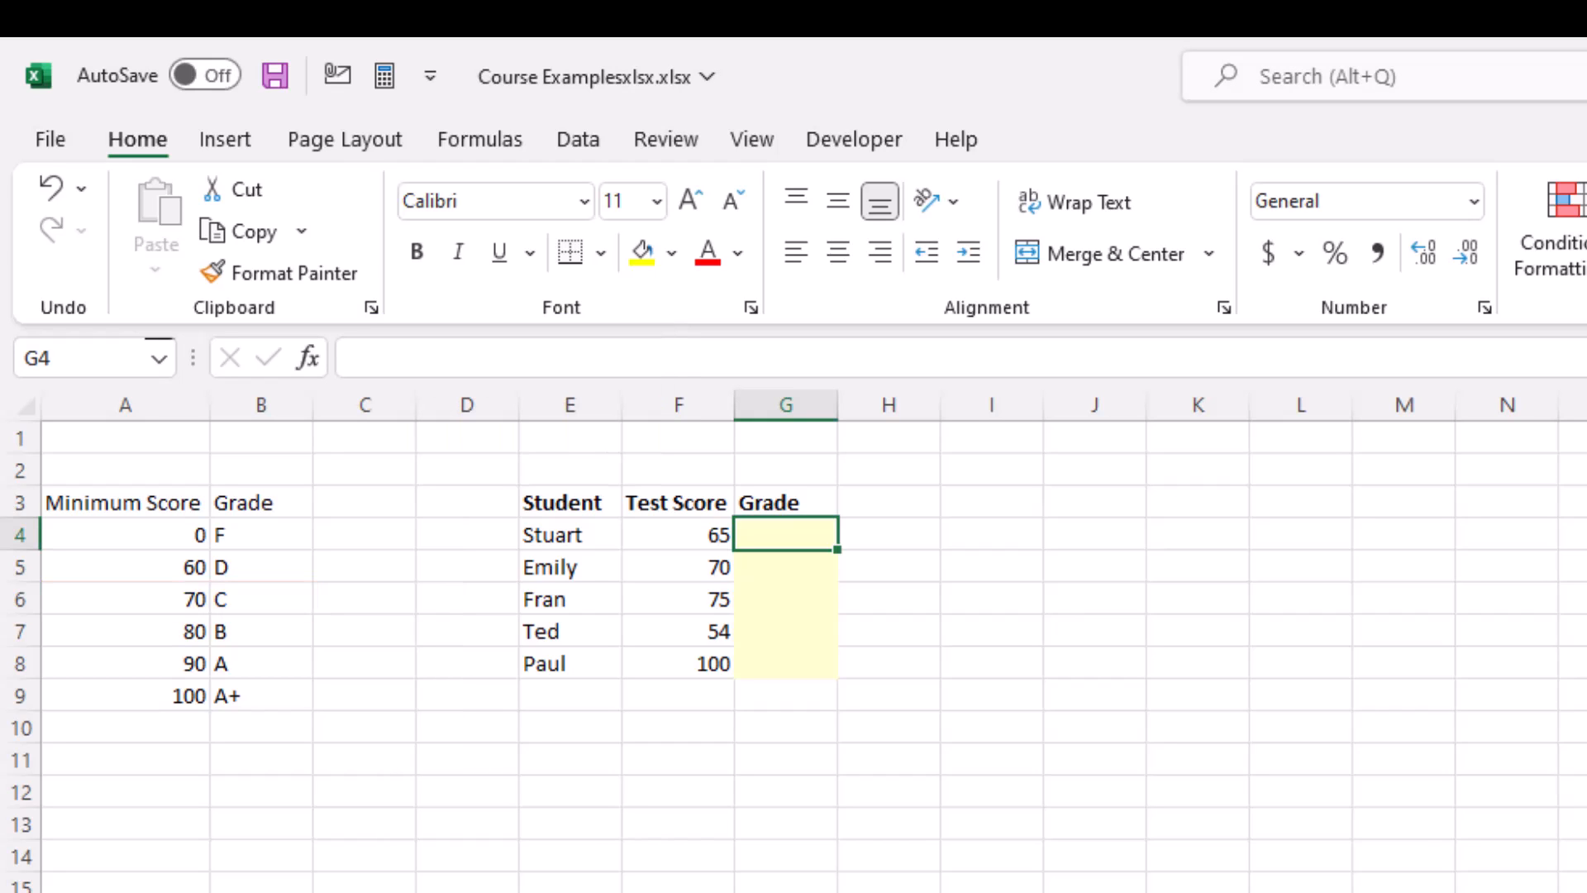
# Step: Start a nested IF formula in G4 that returns "A+" when F4=100, and open a second IF for the remaining scores
pyautogui.write('=IF(')
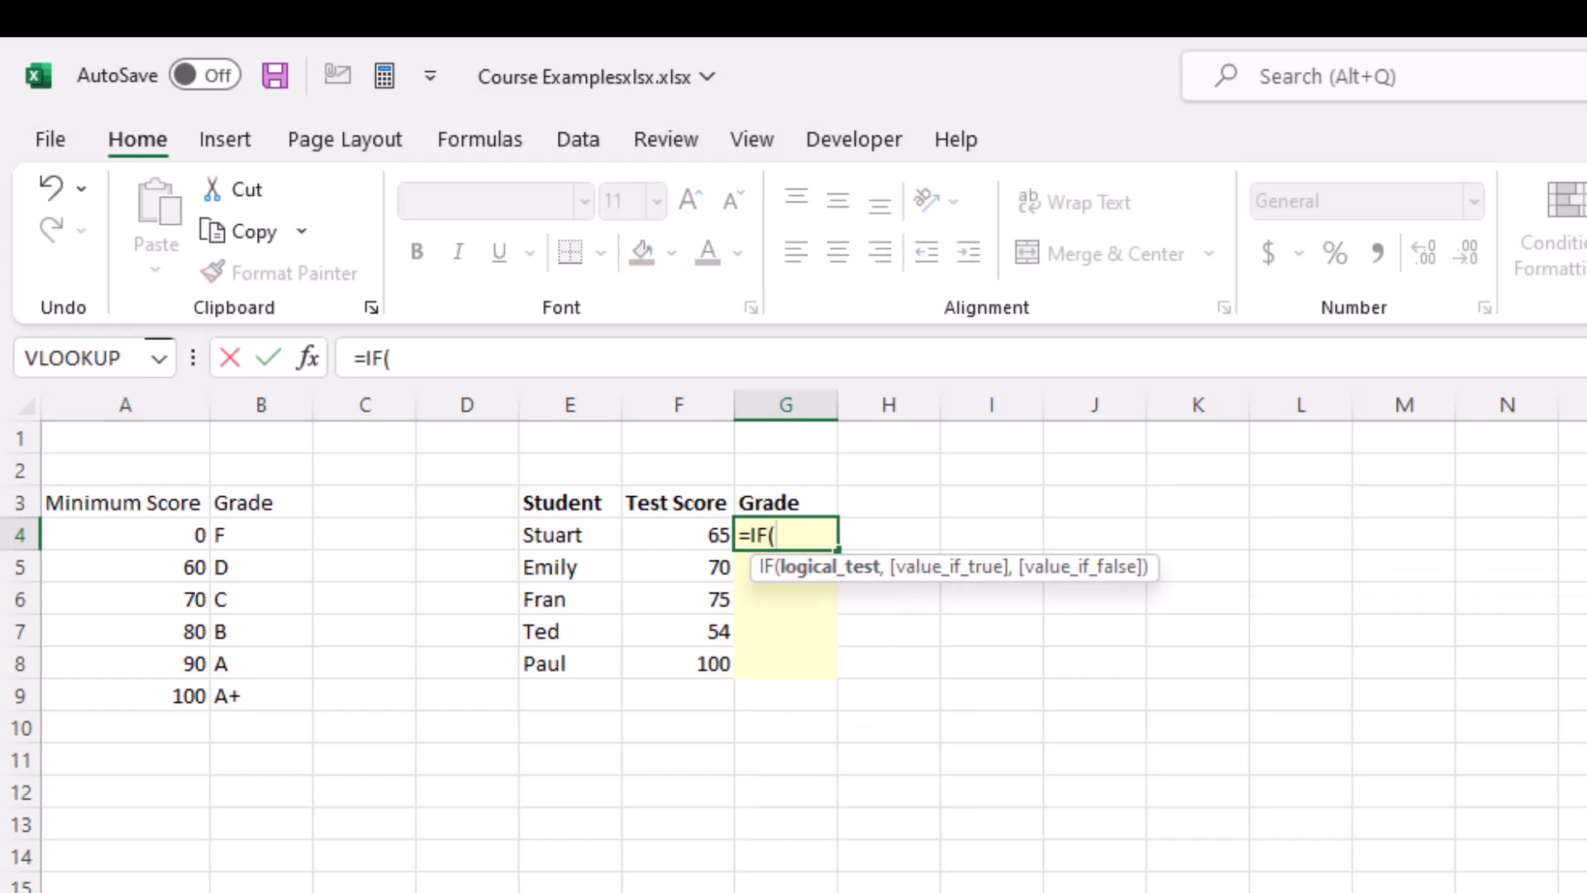
pyautogui.press('Left')
pyautogui.write('=100')
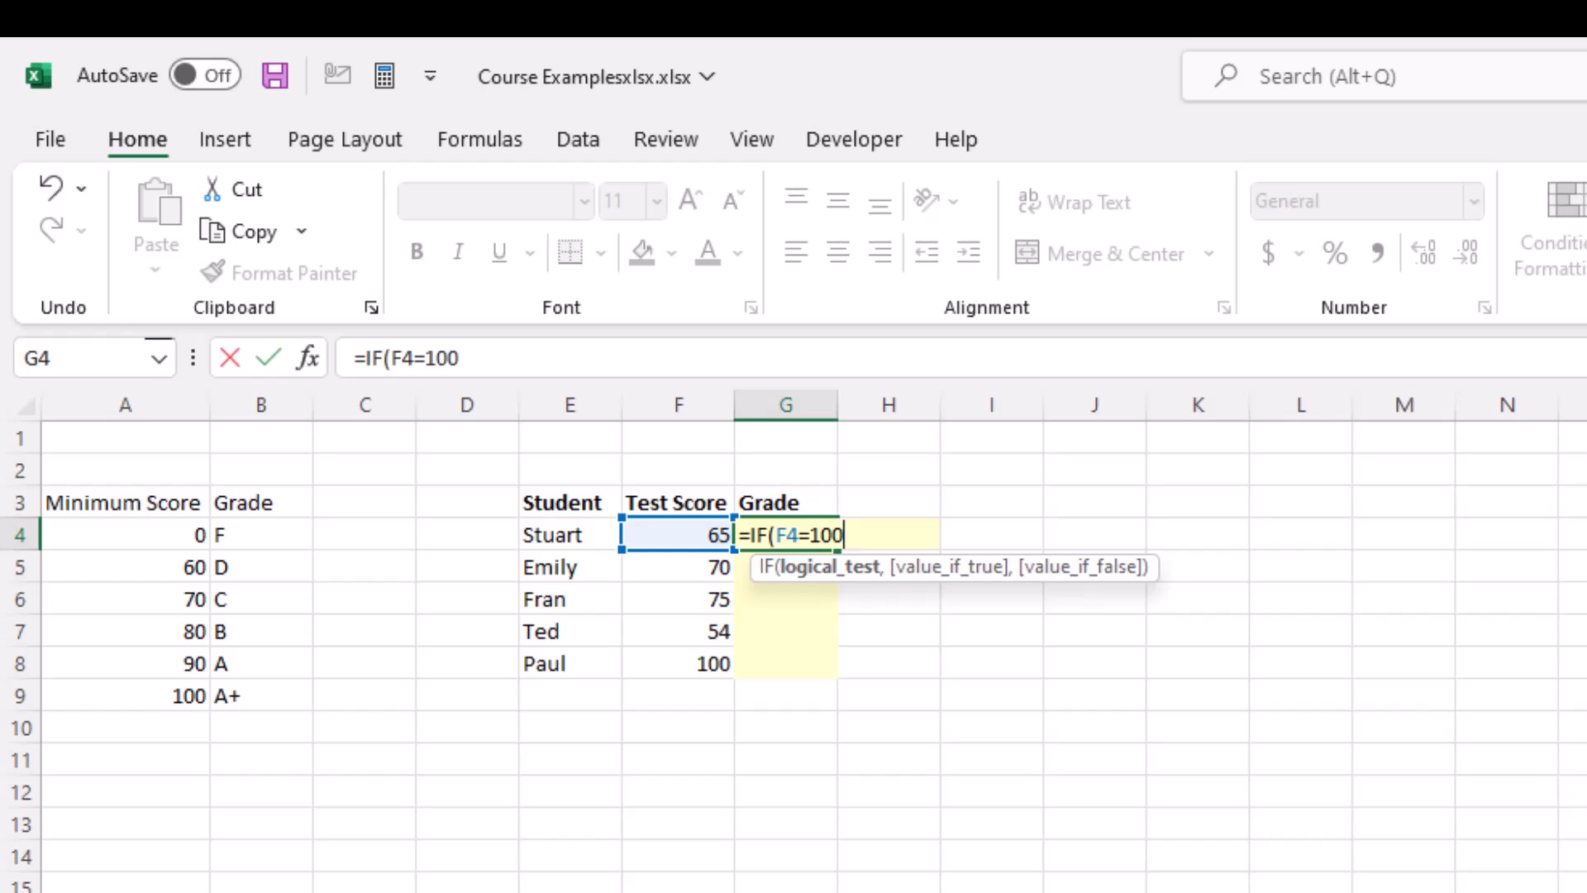
pyautogui.write(',"A+", IF(BETWEEN')
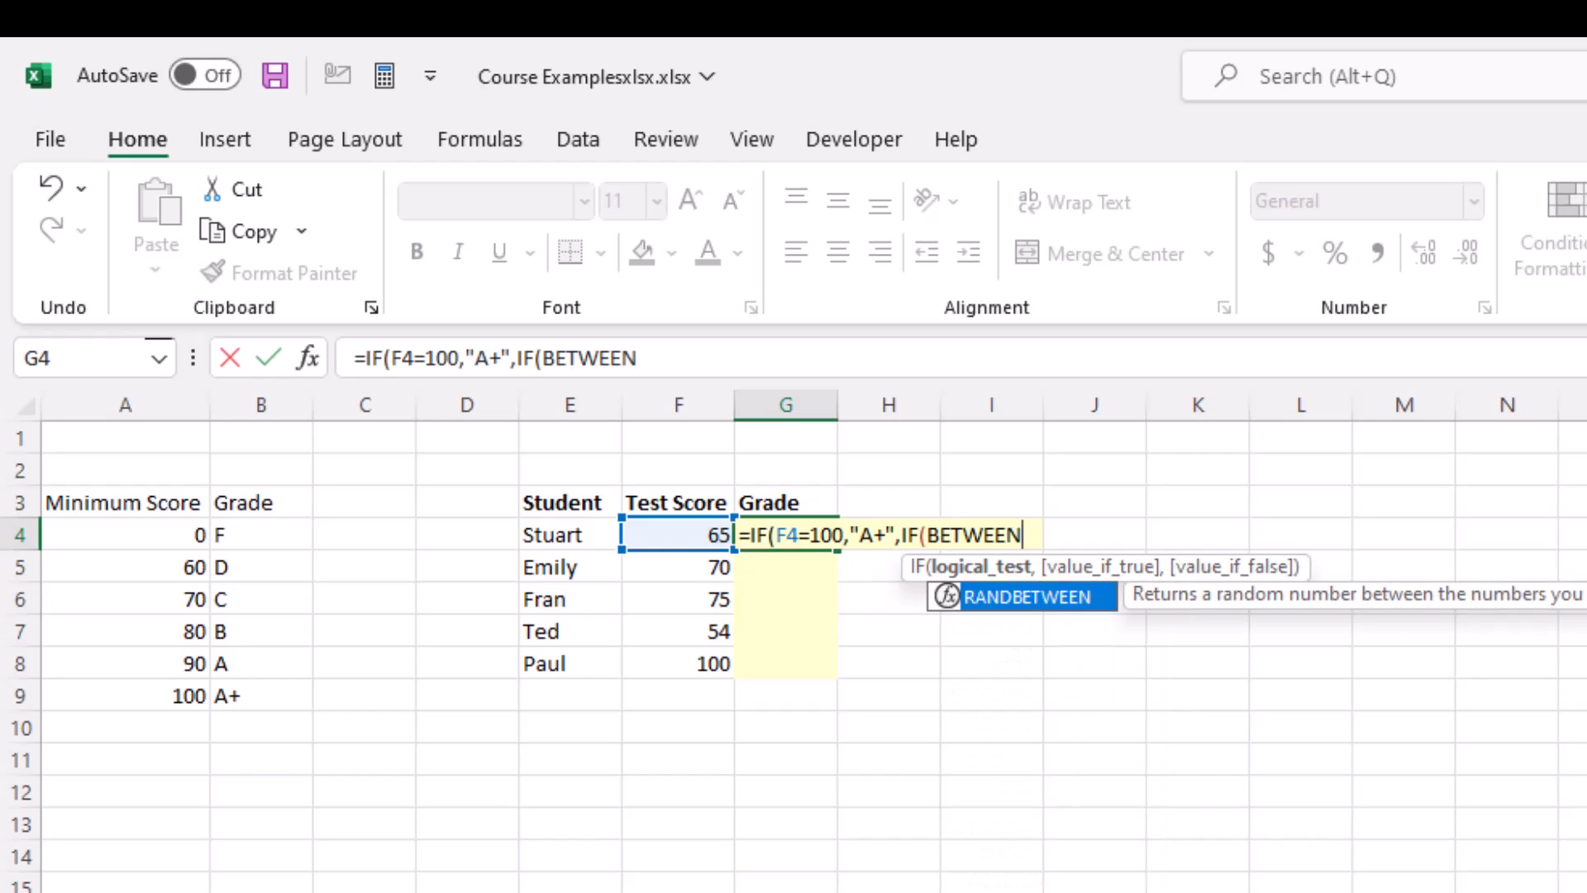
pyautogui.press('BackSpace')
pyautogui.press('BackSpace')
pyautogui.press('BackSpace')
pyautogui.press('BackSpace')
pyautogui.press('BackSpace')
pyautogui.press('BackSpace')
pyautogui.press('BackSpace')
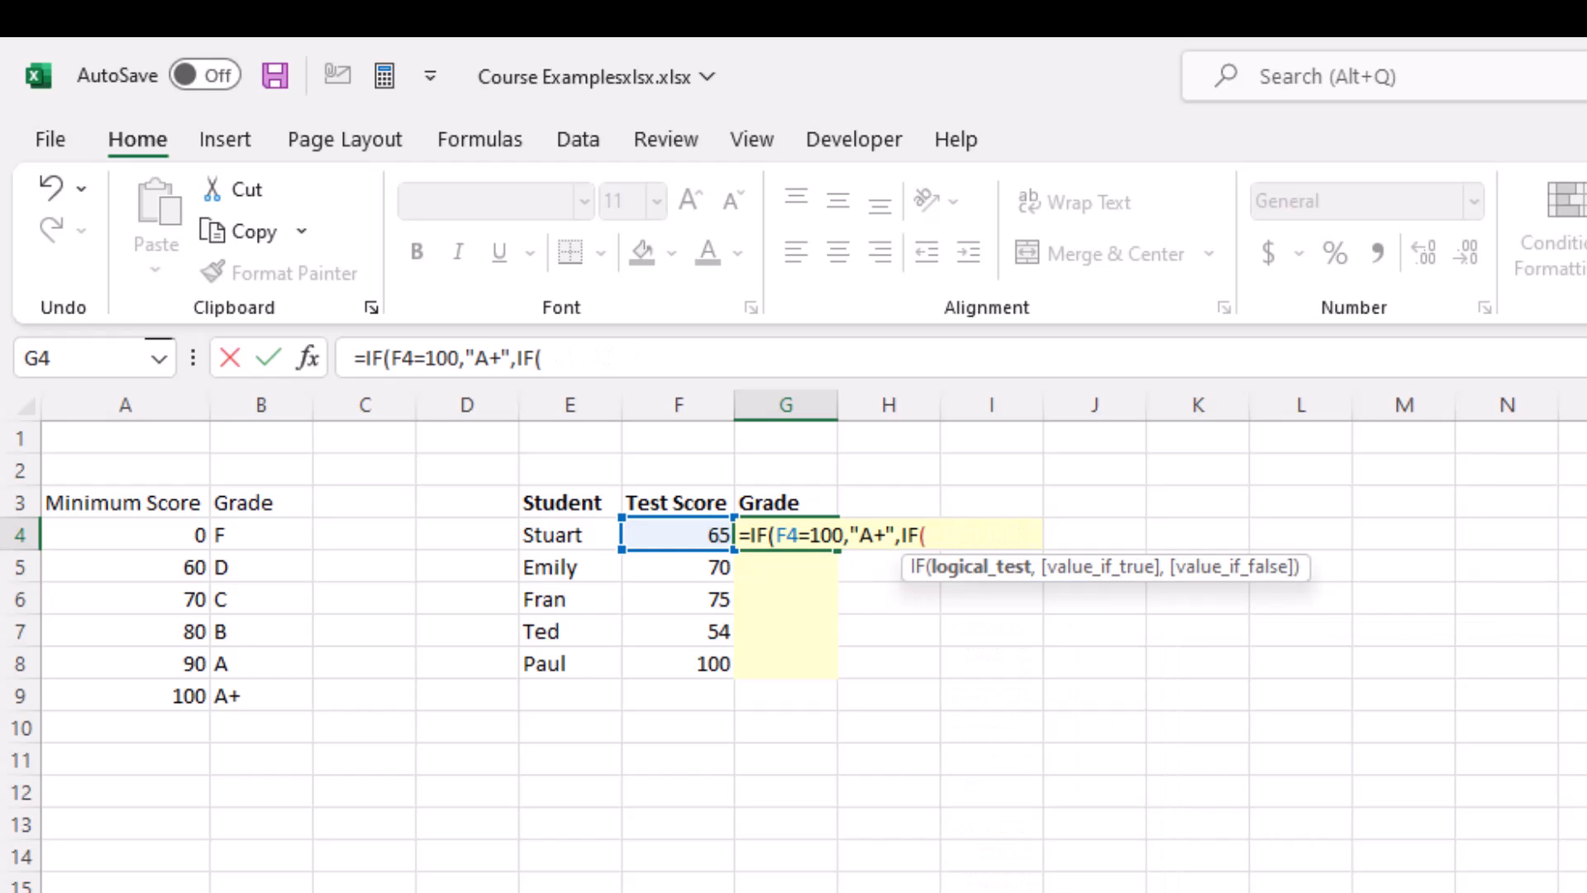
# Step: Give the second IF the condition AND(F4>=90,F4<100) and the result "A"
pyautogui.write('AND(')
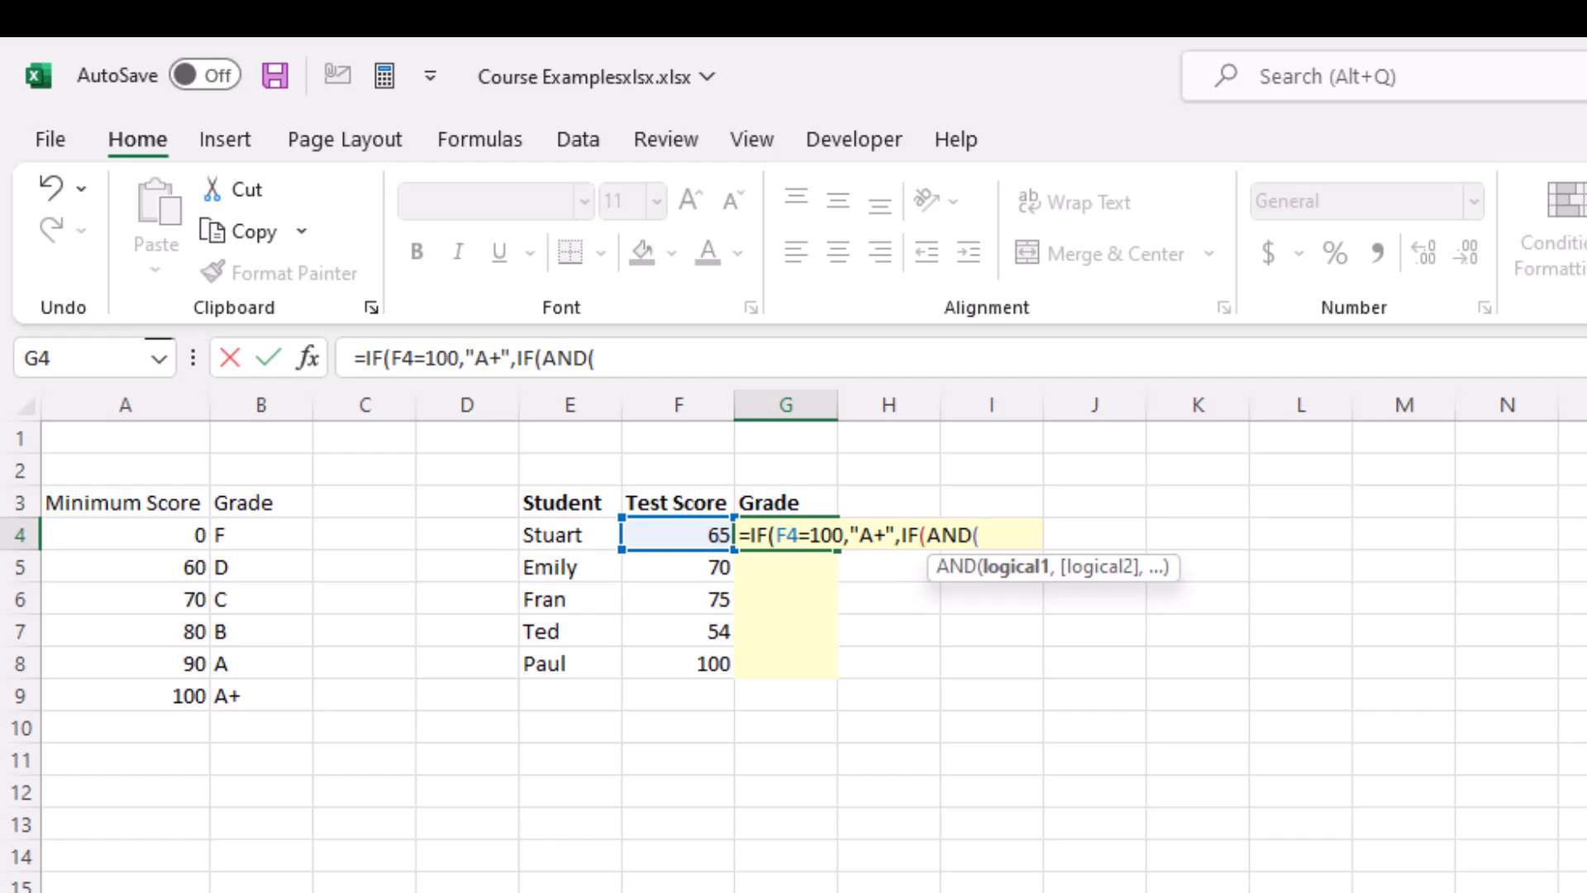
pyautogui.press('Left')
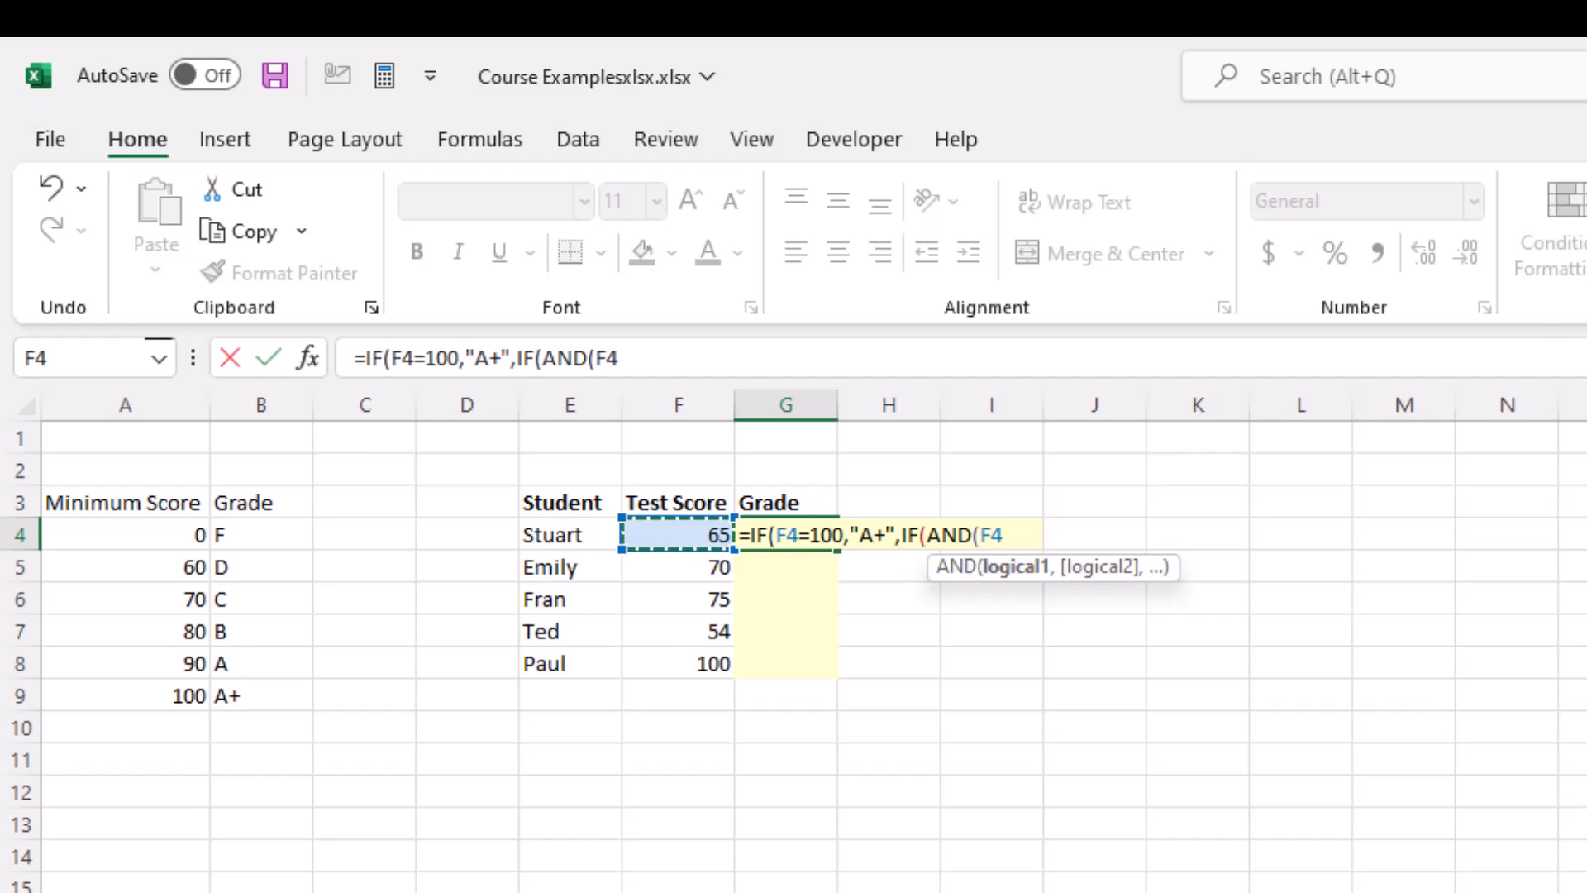
pyautogui.write('>=90')
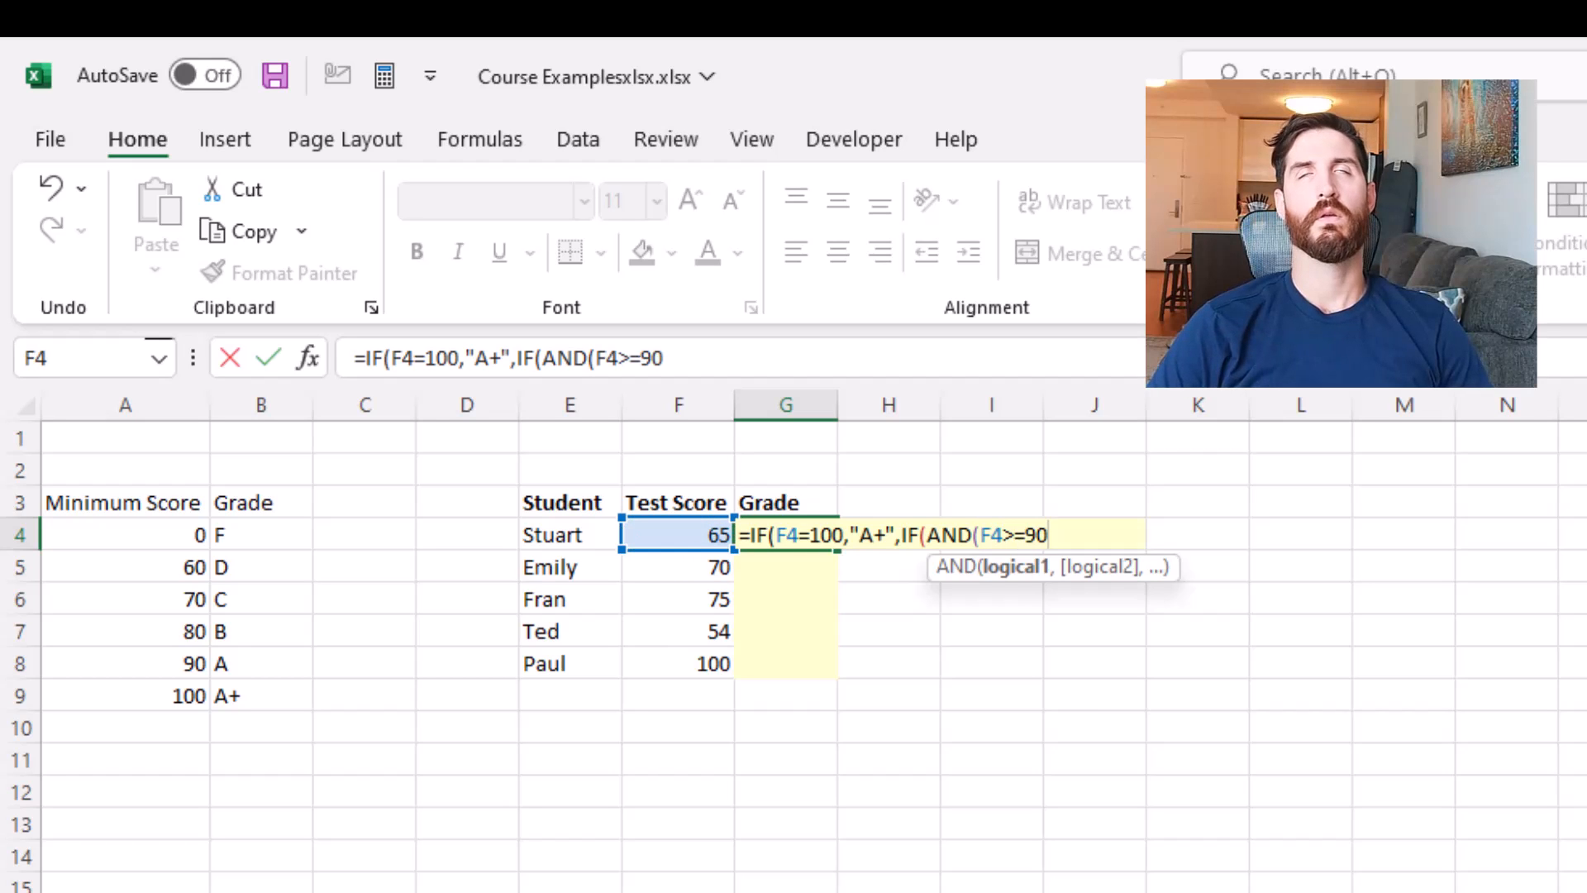
pyautogui.write(',F')
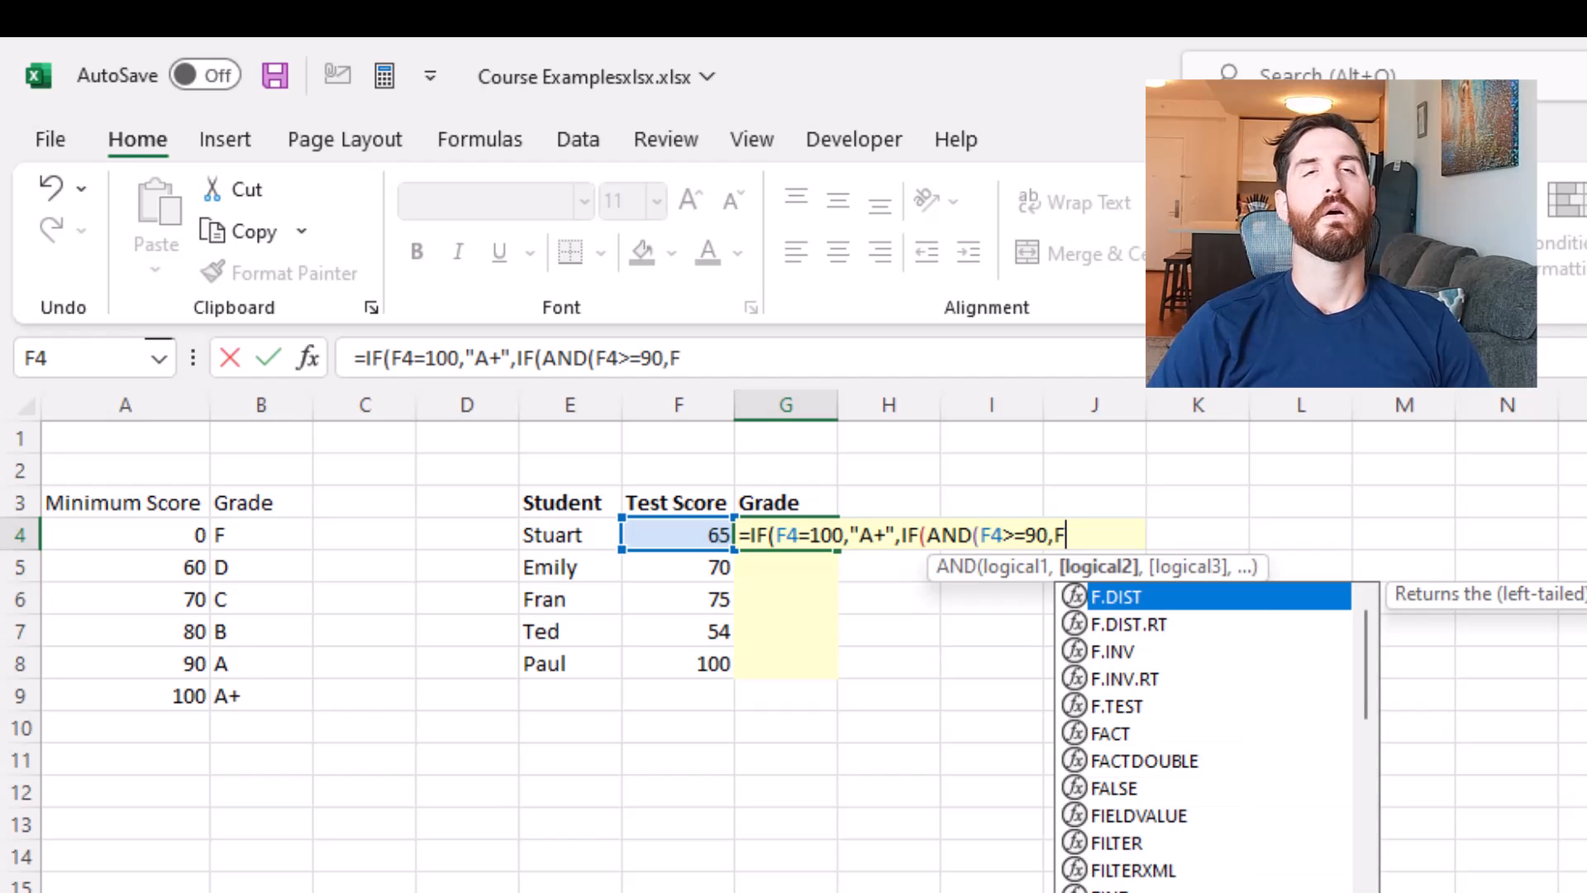
pyautogui.write('4<0')
pyautogui.write('00)')
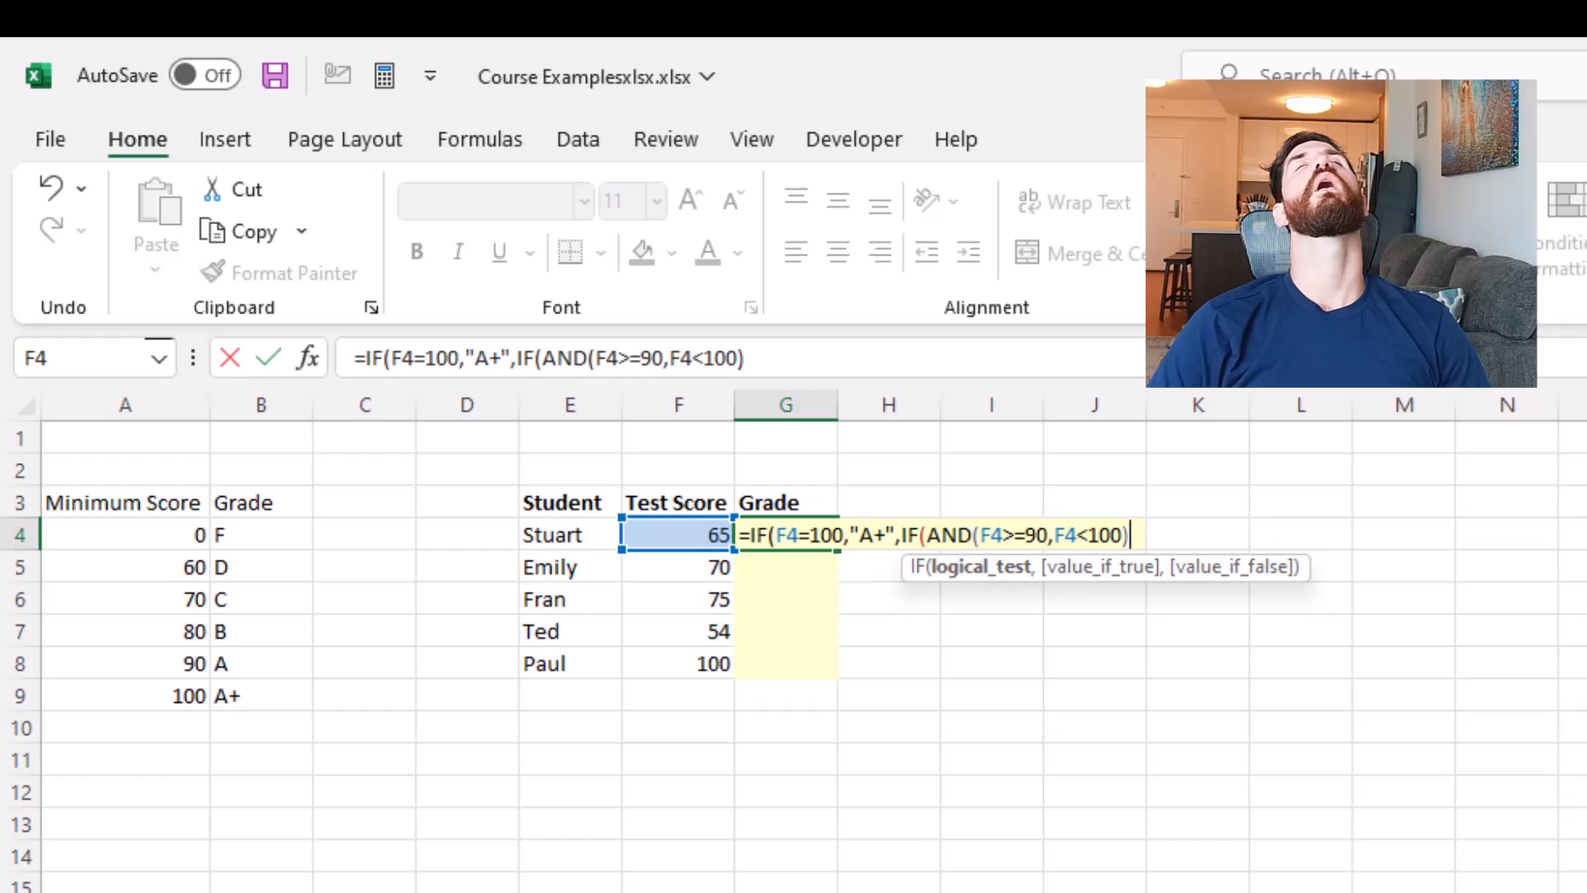
pyautogui.write(',"A",')
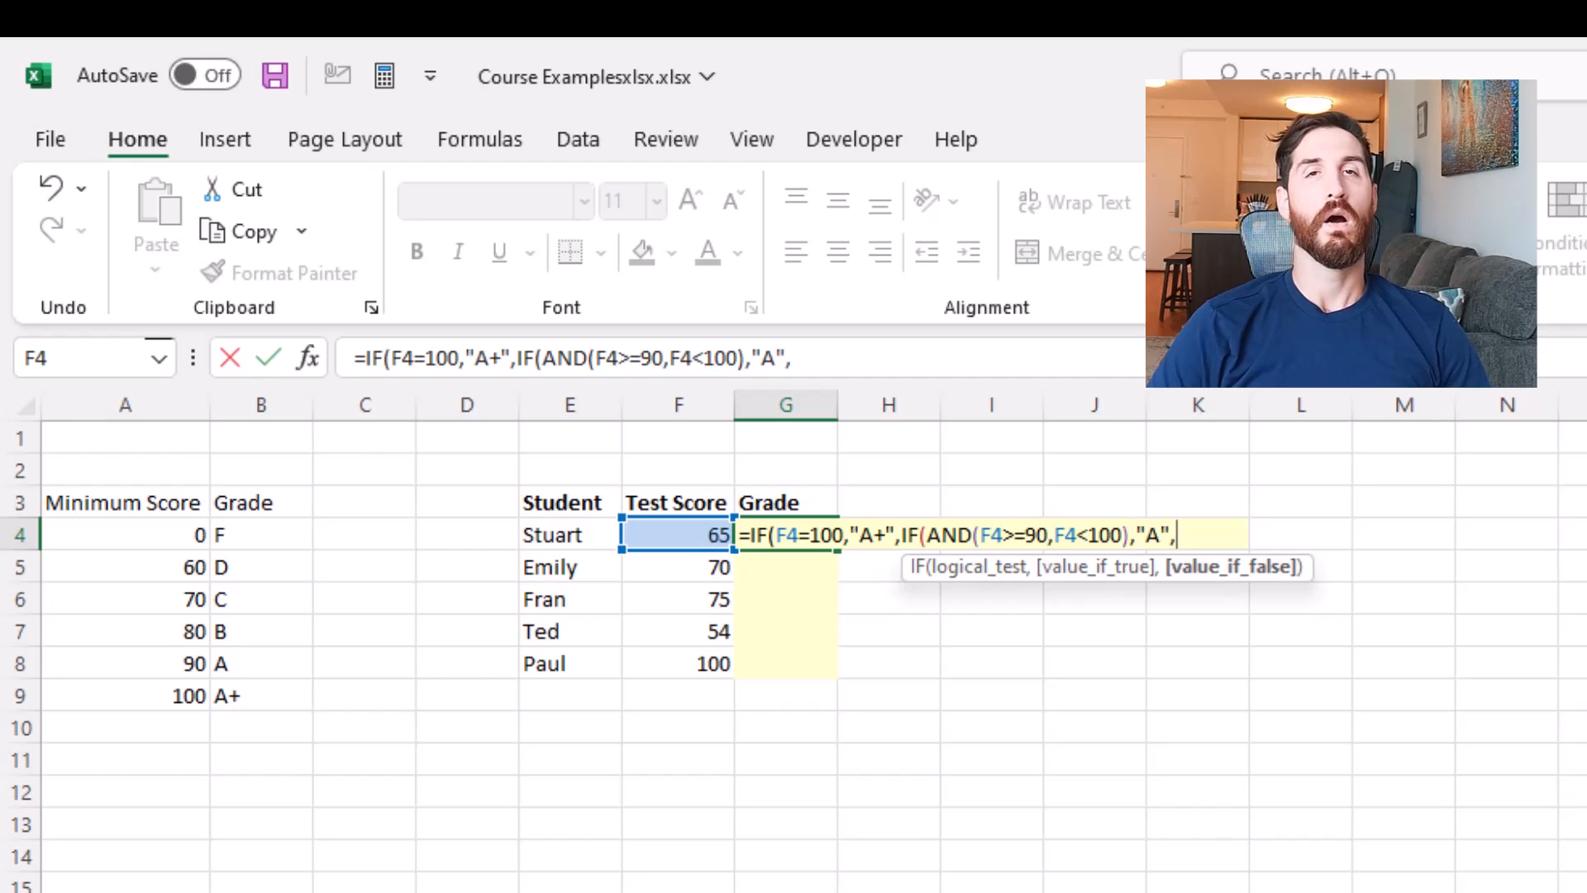
pyautogui.write('IF(AN')
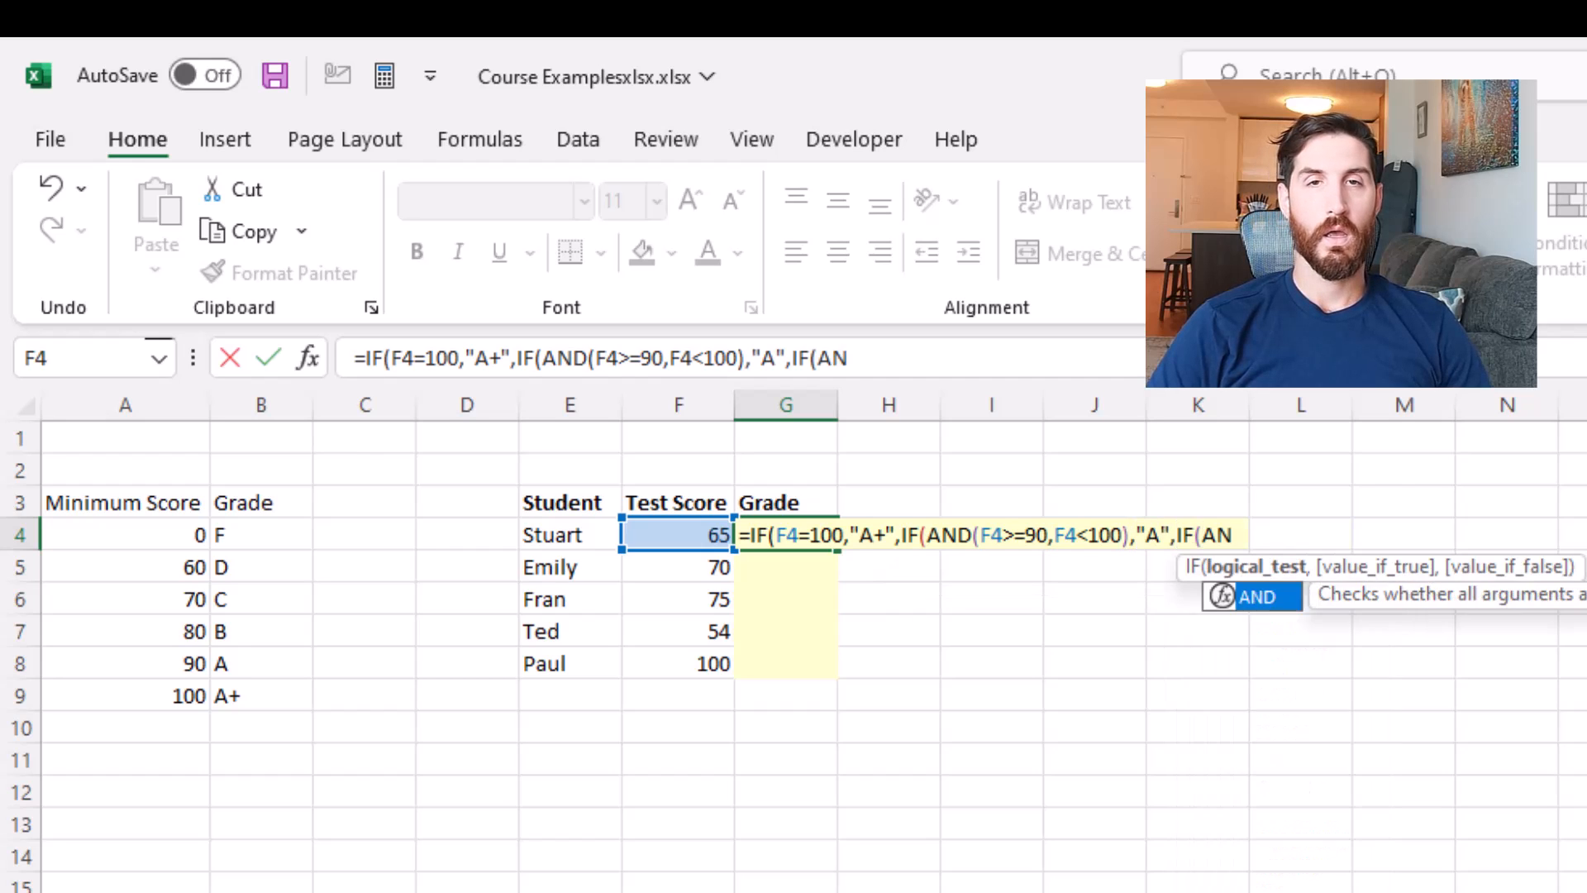
pyautogui.write('D(')
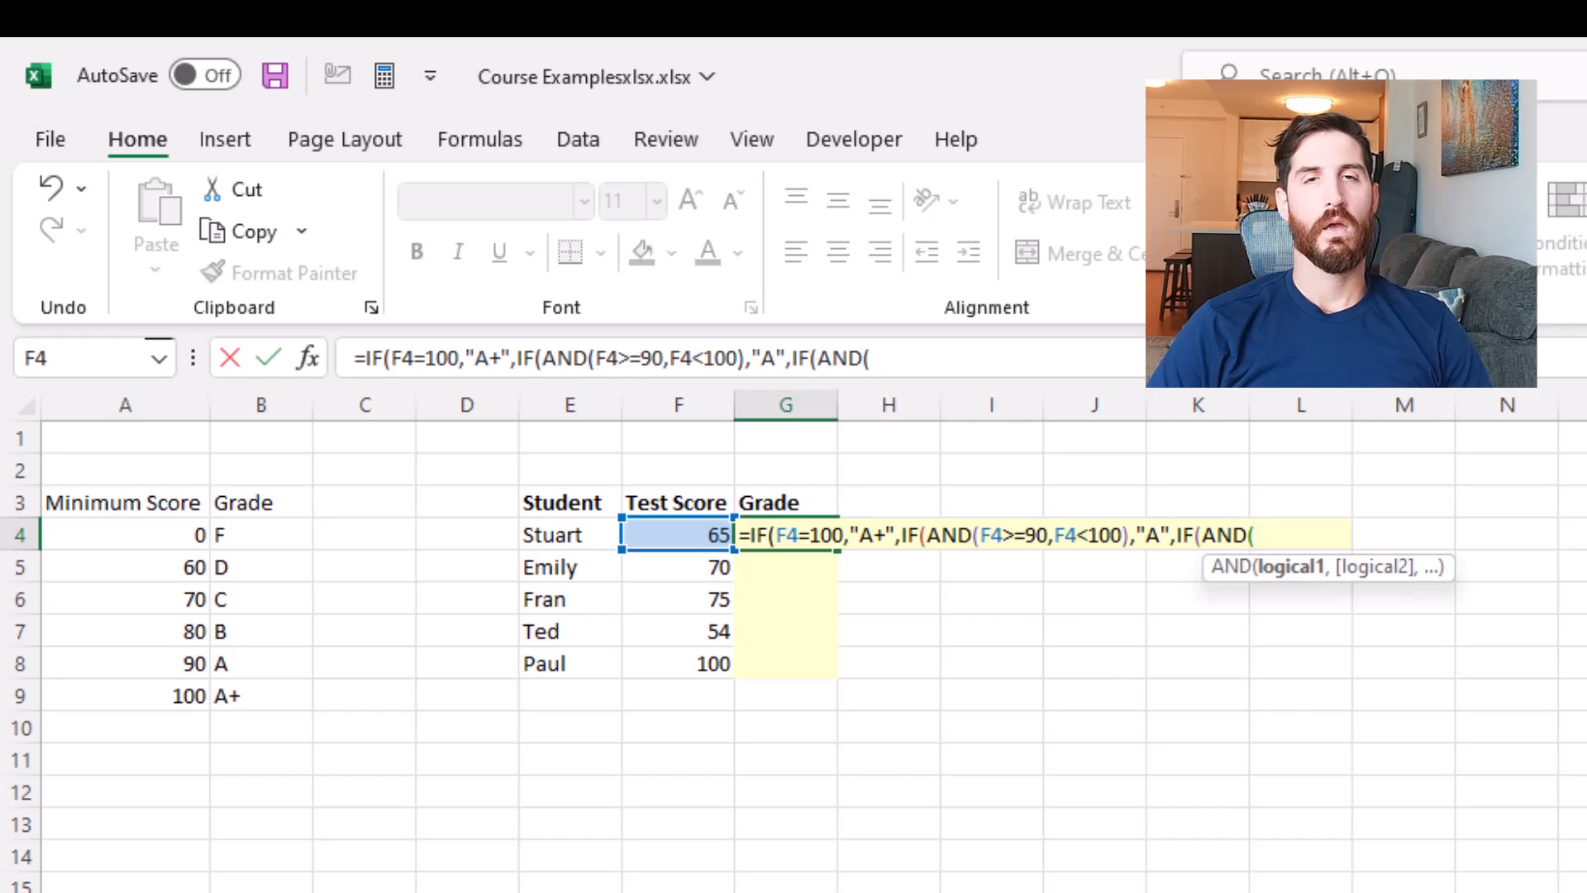
pyautogui.write('F4')
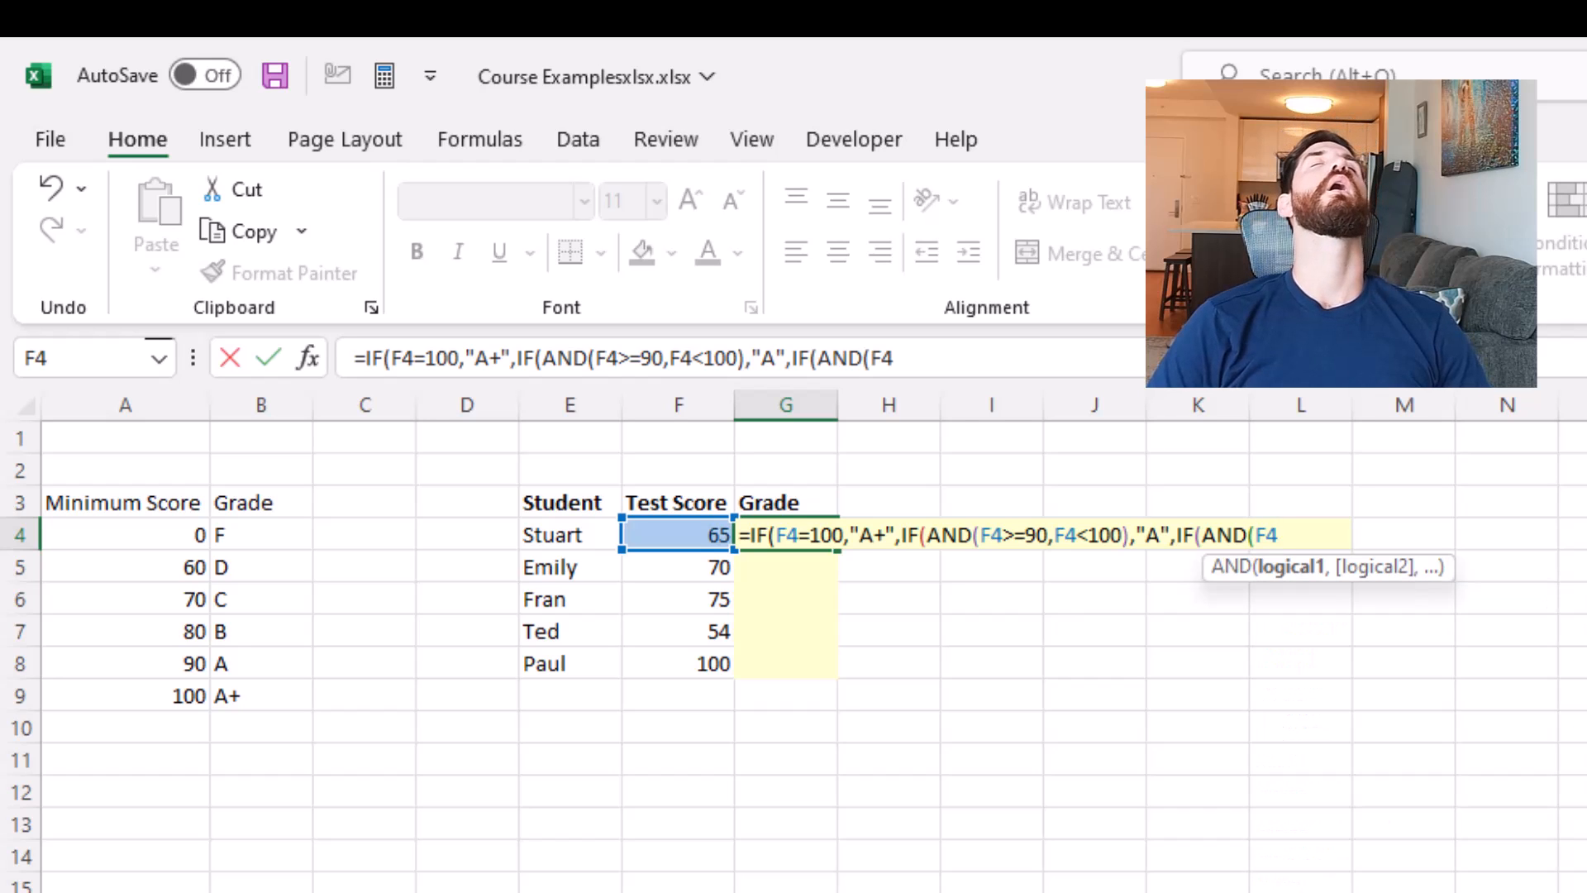
pyautogui.write('>=80')
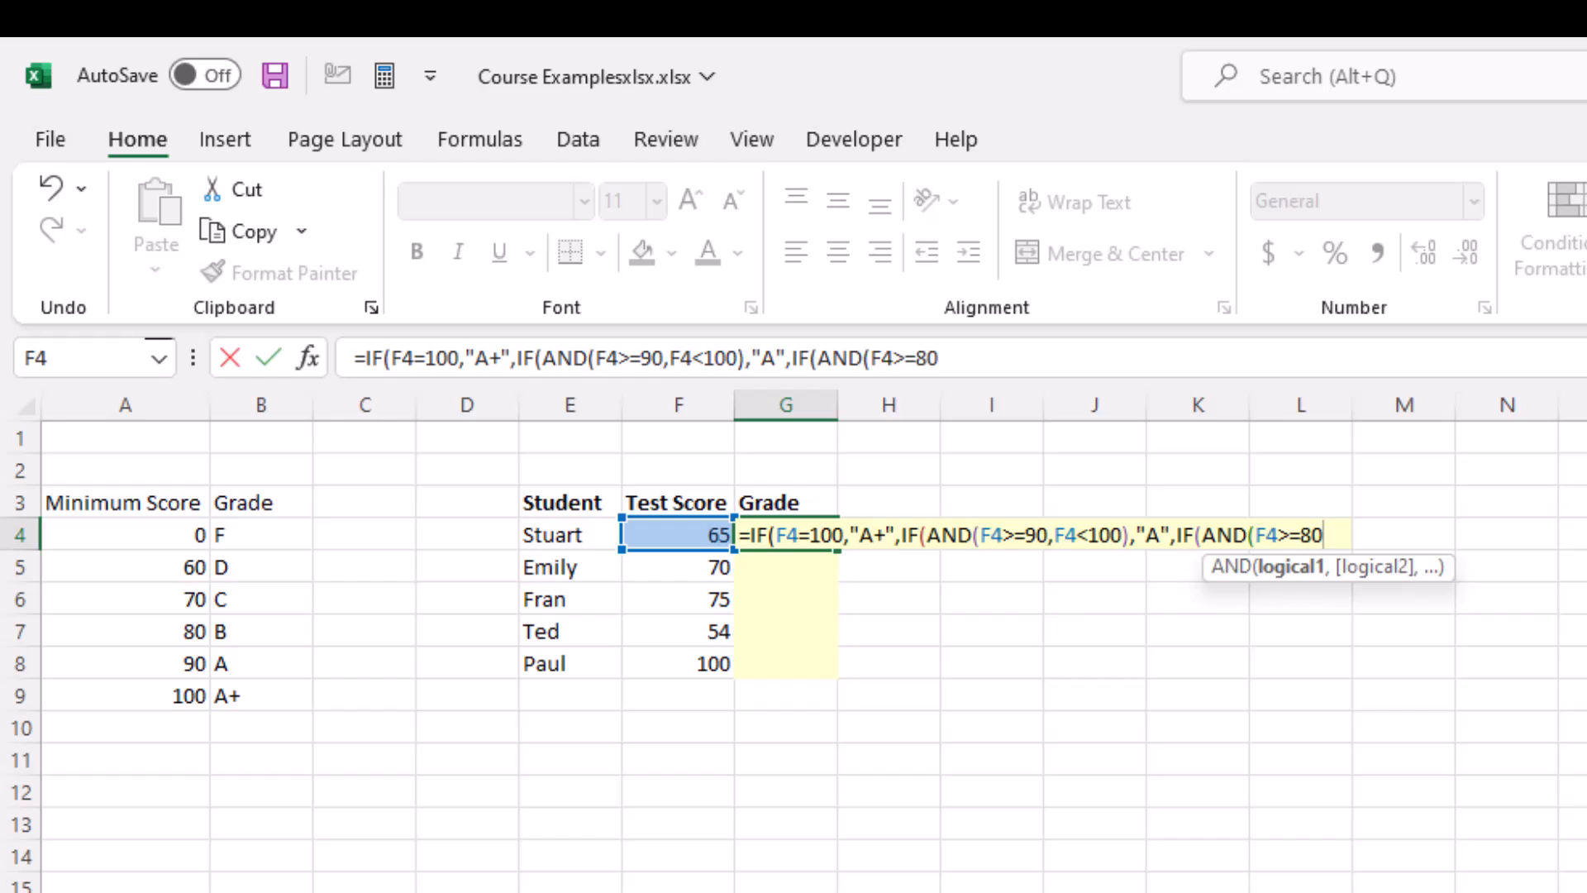
pyautogui.write(',')
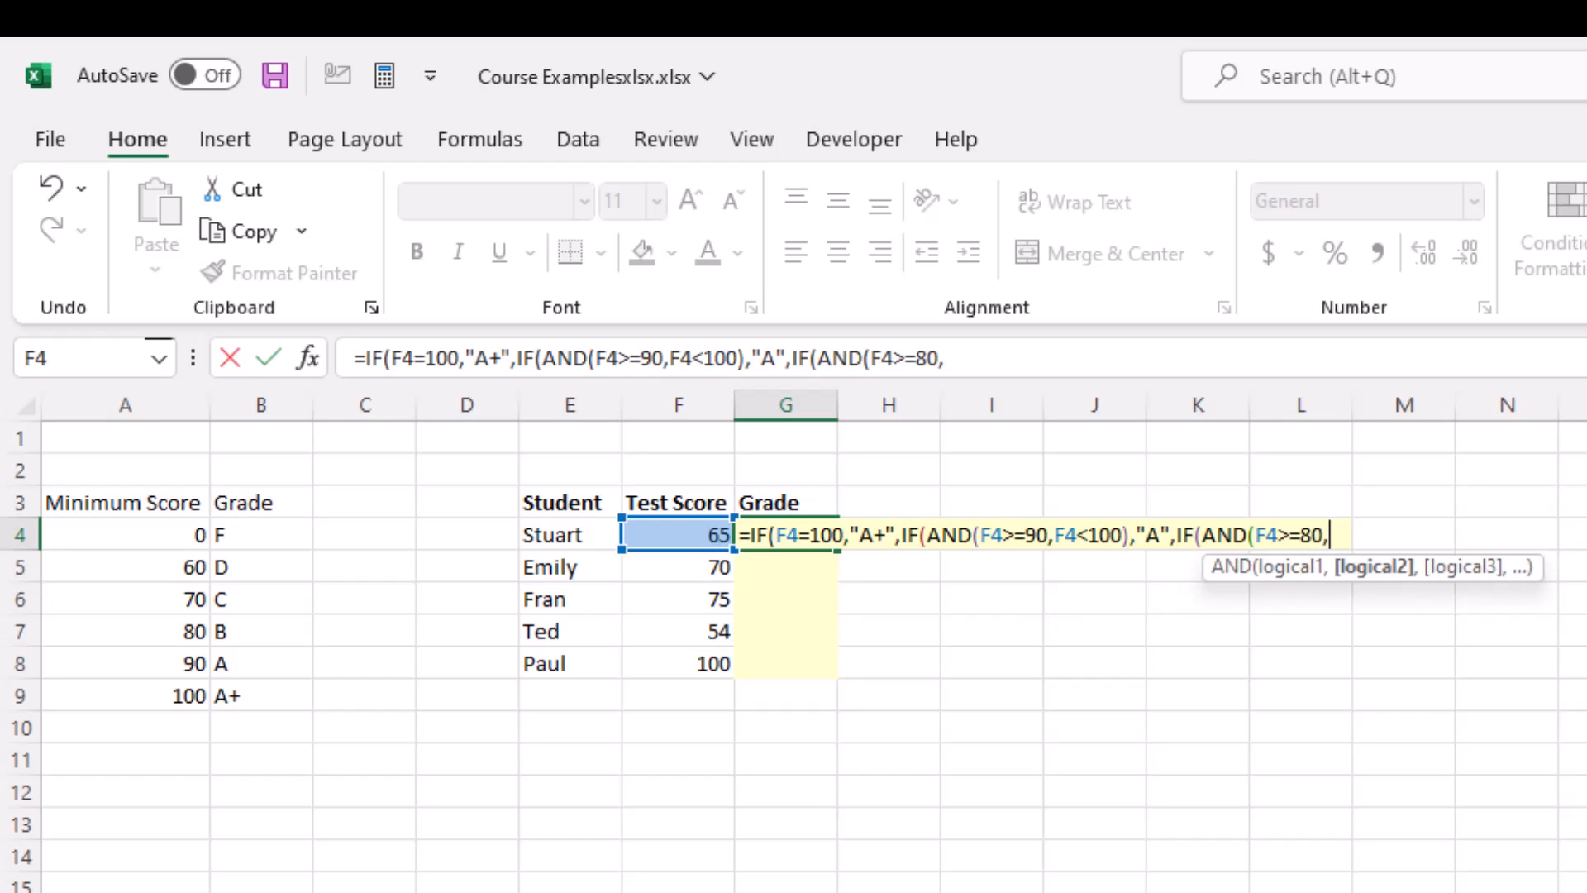
pyautogui.write('F4<90')
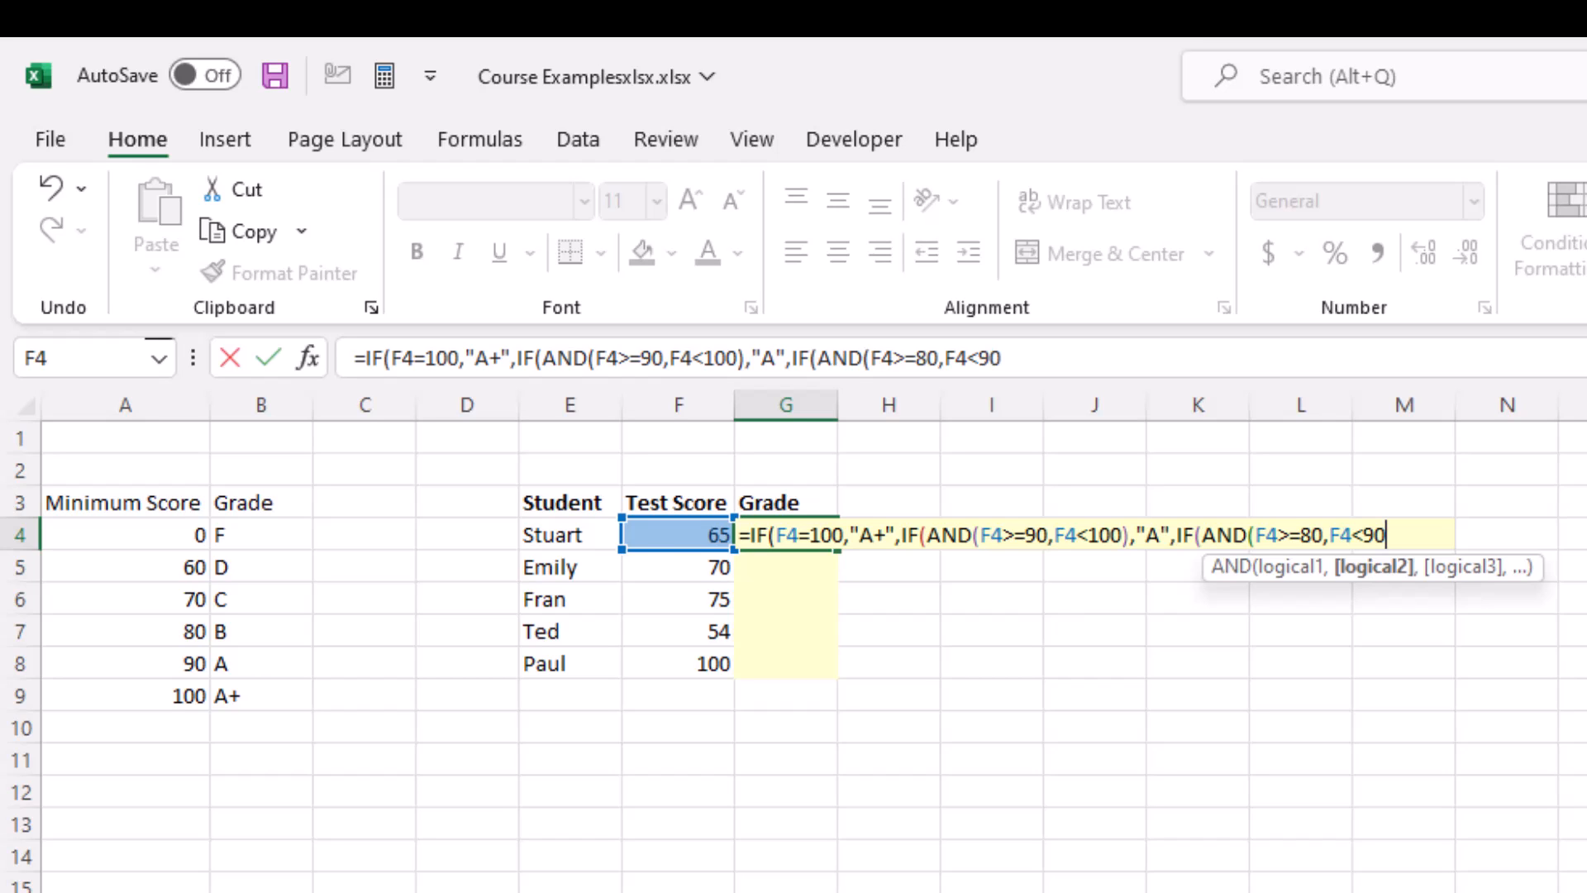
pyautogui.write(')')
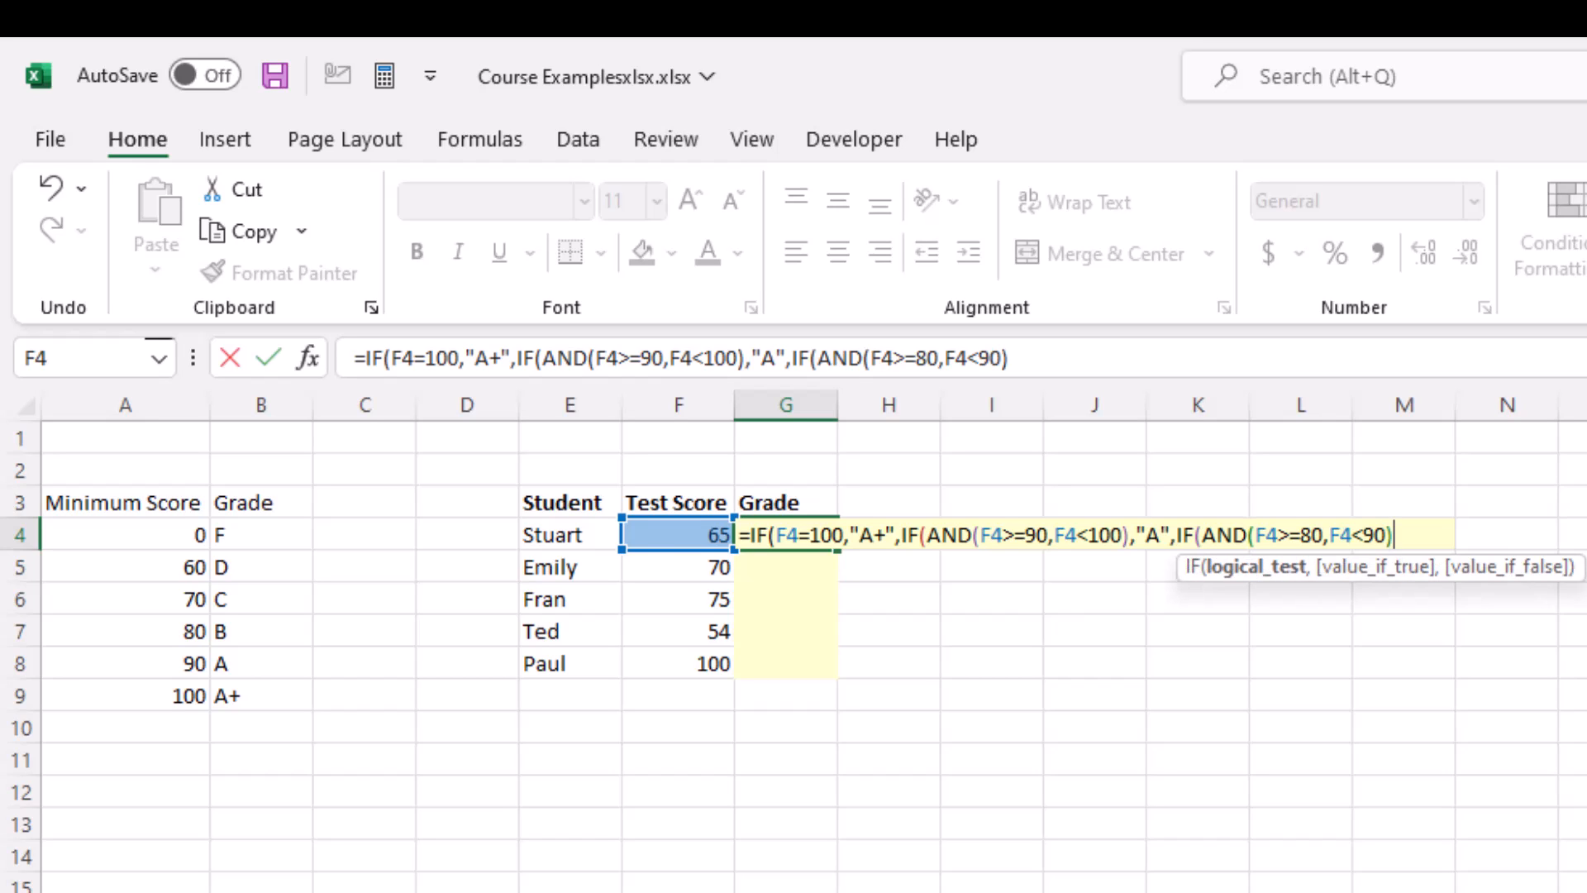
pyautogui.write(',"B",IF(AND(F4')
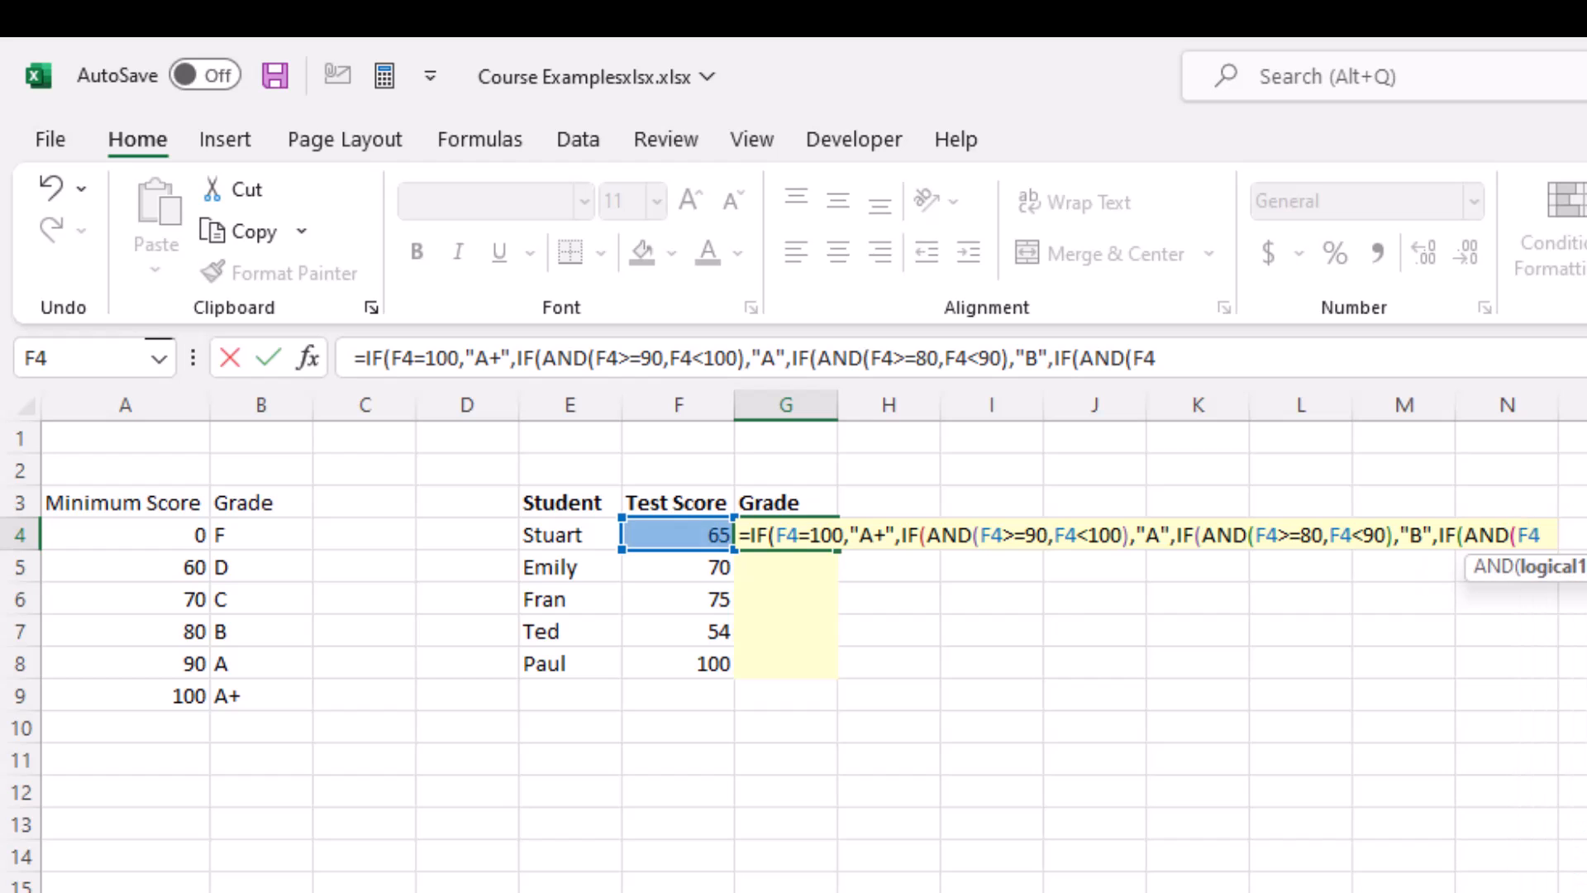
pyautogui.write('>=70,F4<80),"C",IF(AND(F4>=60,F4<70),"D","')
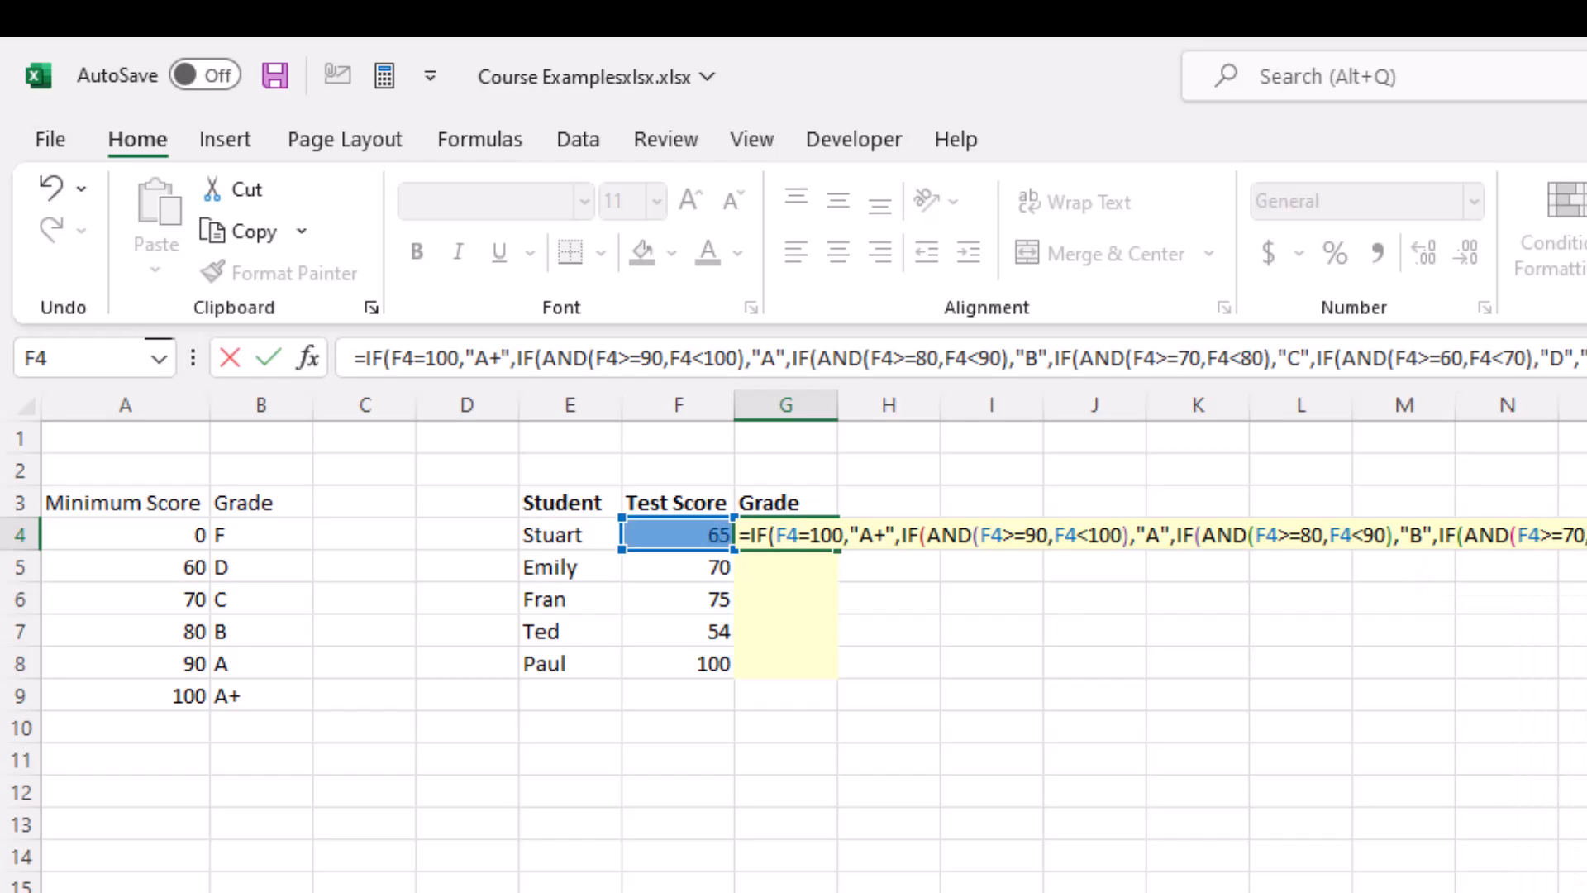
pyautogui.write('F")))))')
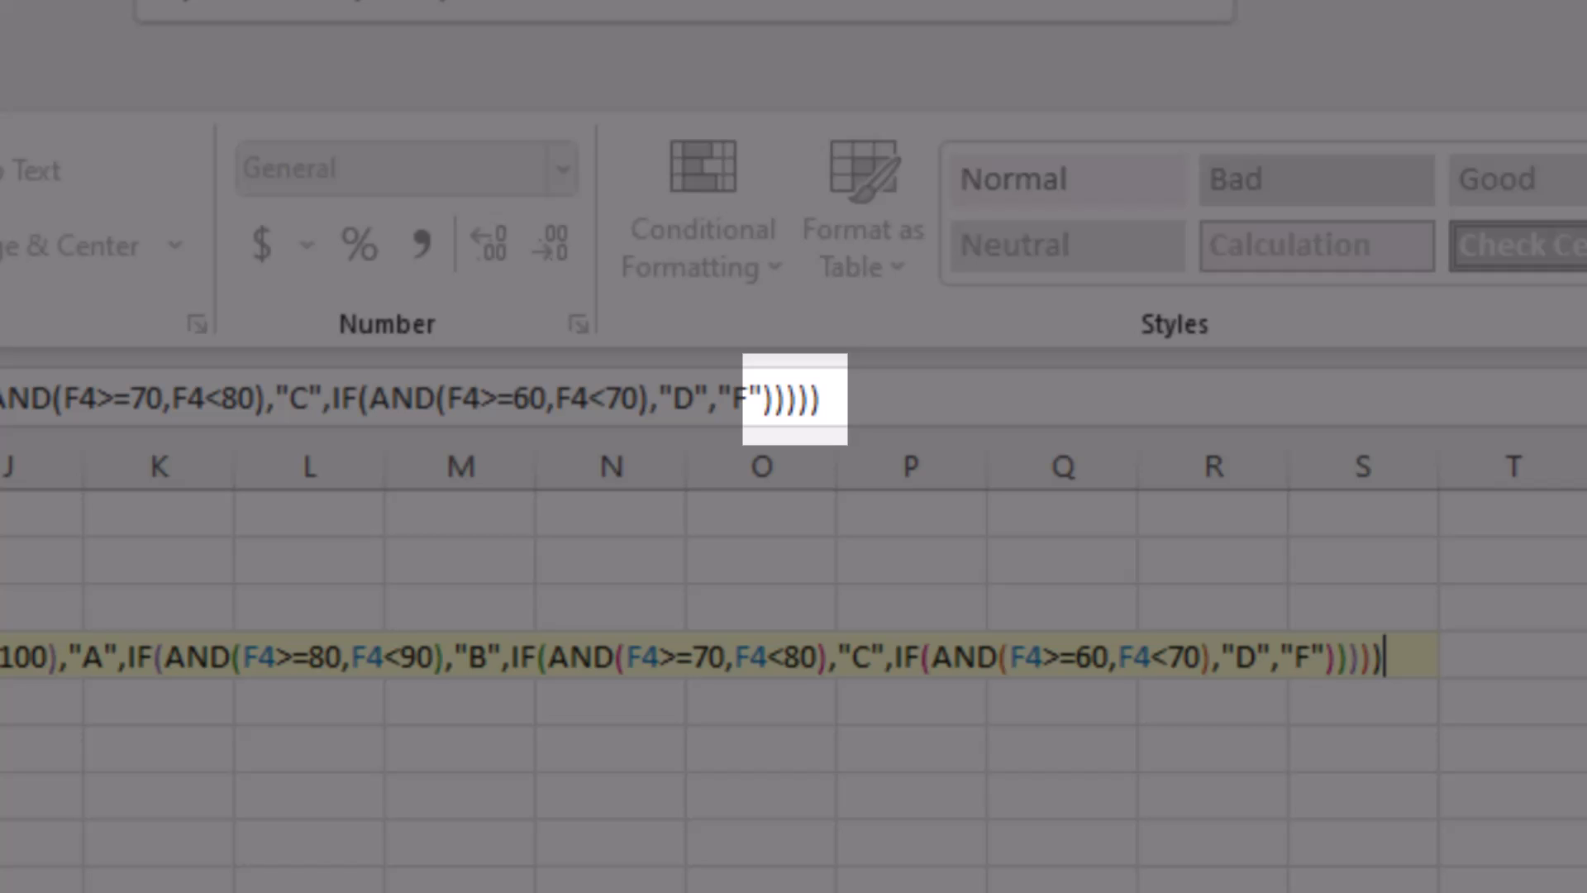
# Step: Finish the nested IF formula with "C" for F4>=70,F4<80, "D" for F4>=60,F4<70 and "F" otherwise, closing all parentheses and entering it
pyautogui.press('Return')
# Step: Copy the nested IF formula from G4 to all students' grade cells in G4:G8
pyautogui.press('Up')
pyautogui.hotkey('ctrl', 'c')
pyautogui.press('Left')
pyautogui.hotkey('ctrl', 'Down')
pyautogui.press('Right')
pyautogui.hotkey('shift', 'Up')
pyautogui.hotkey('shift', 'Up')
pyautogui.hotkey('shift', 'Up')
pyautogui.hotkey('shift', 'Up')
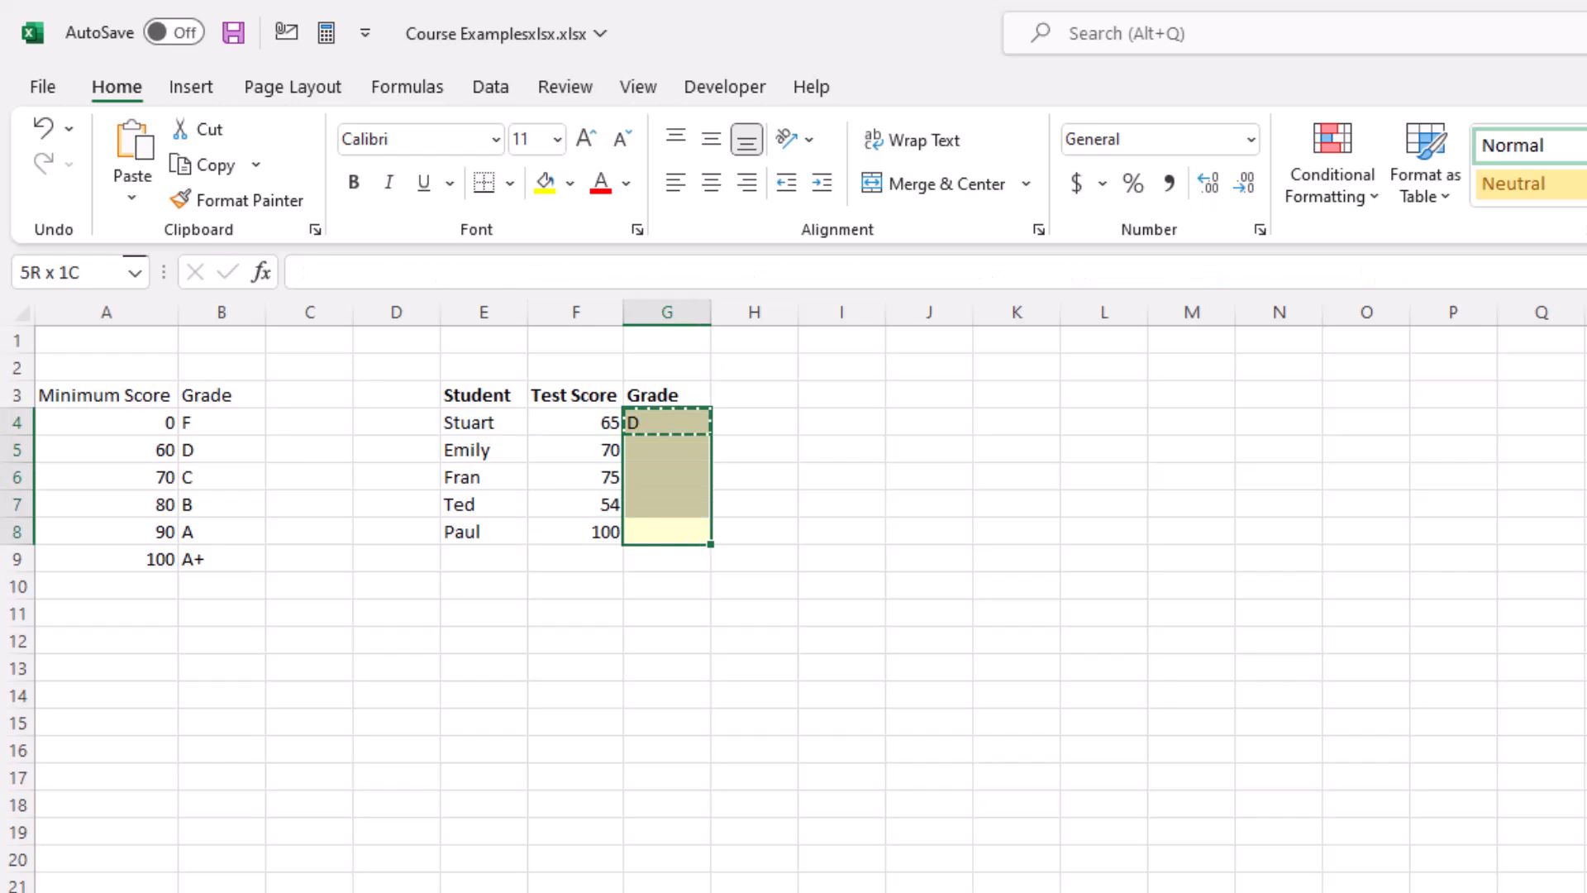
pyautogui.hotkey('ctrl', 'v')
pyautogui.press('Escape')
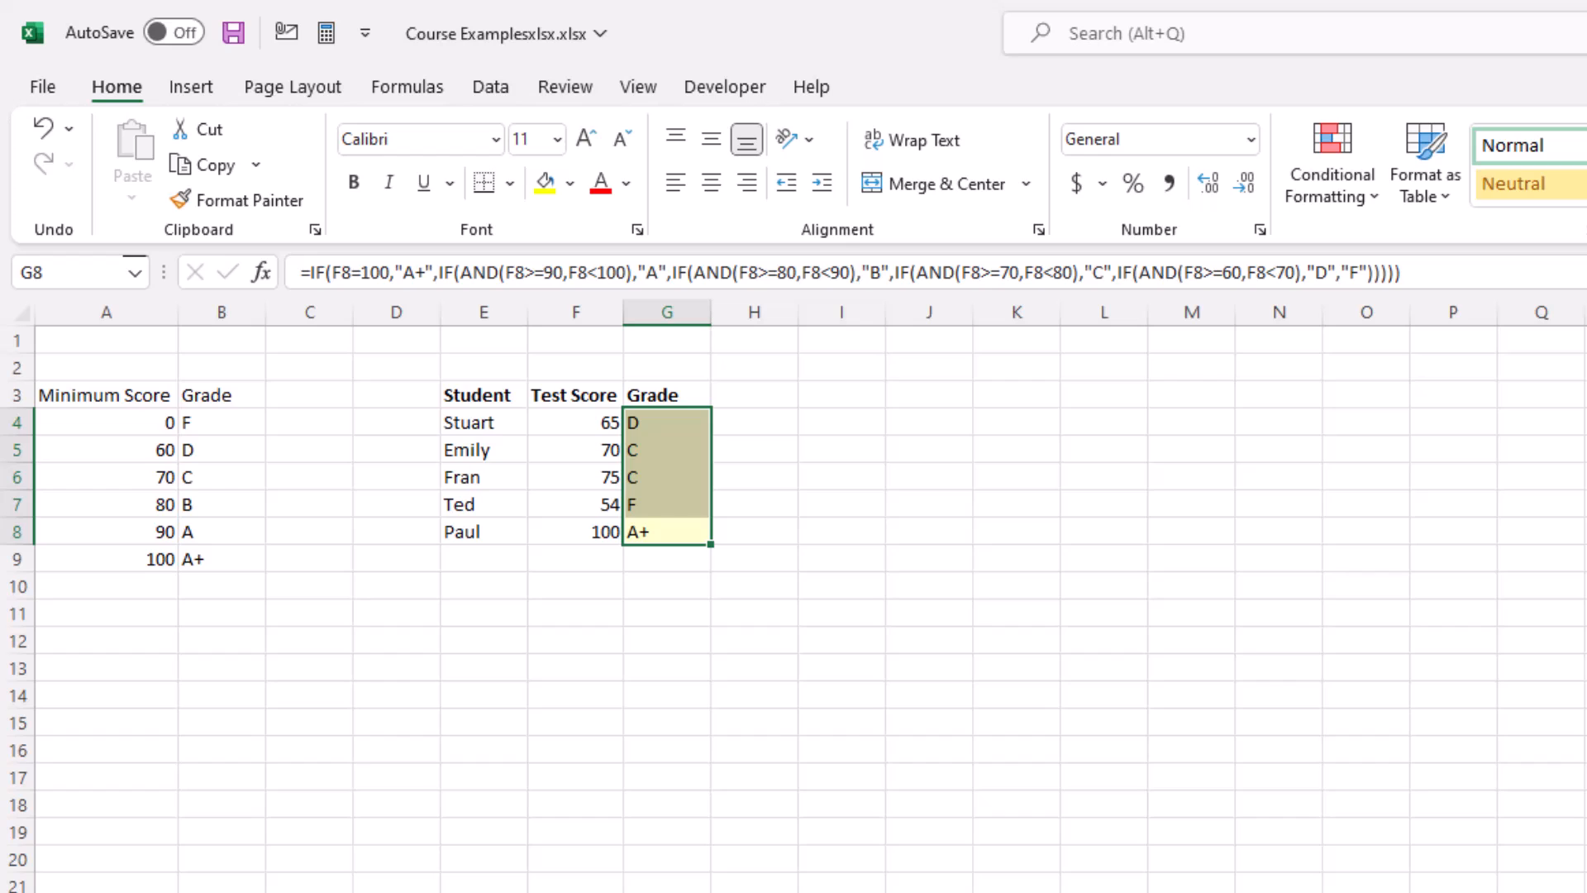
pyautogui.press('Up')
pyautogui.press('Down')
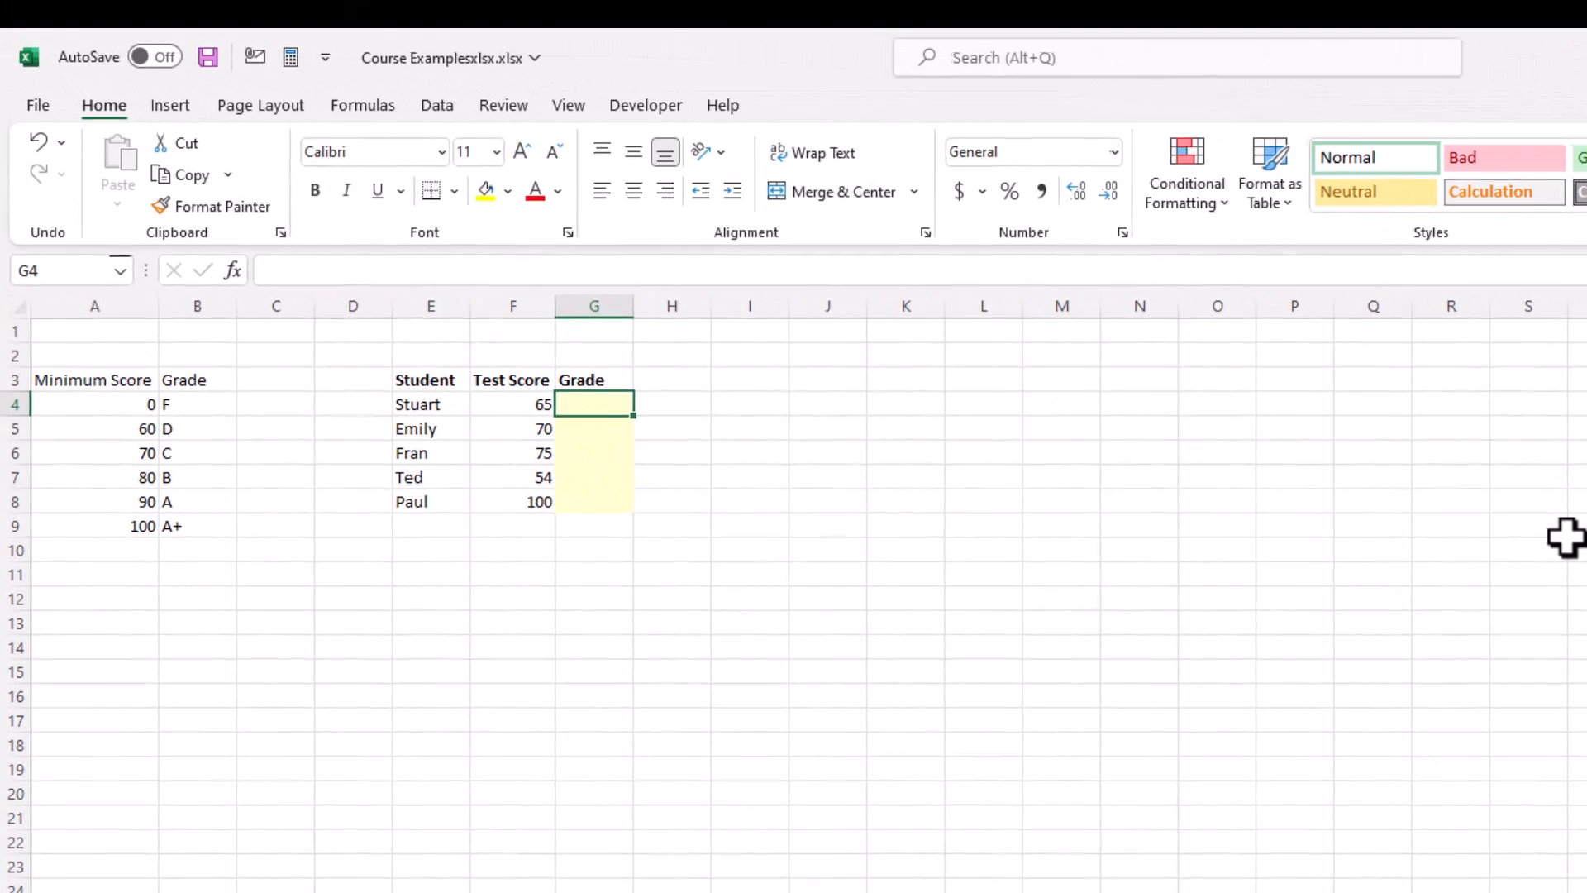
# Step: Start a VLOOKUP formula in the empty cell G4 with F4 as lookup value and the absolute range $A$3:$B$9 as table array
pyautogui.write('=VL')
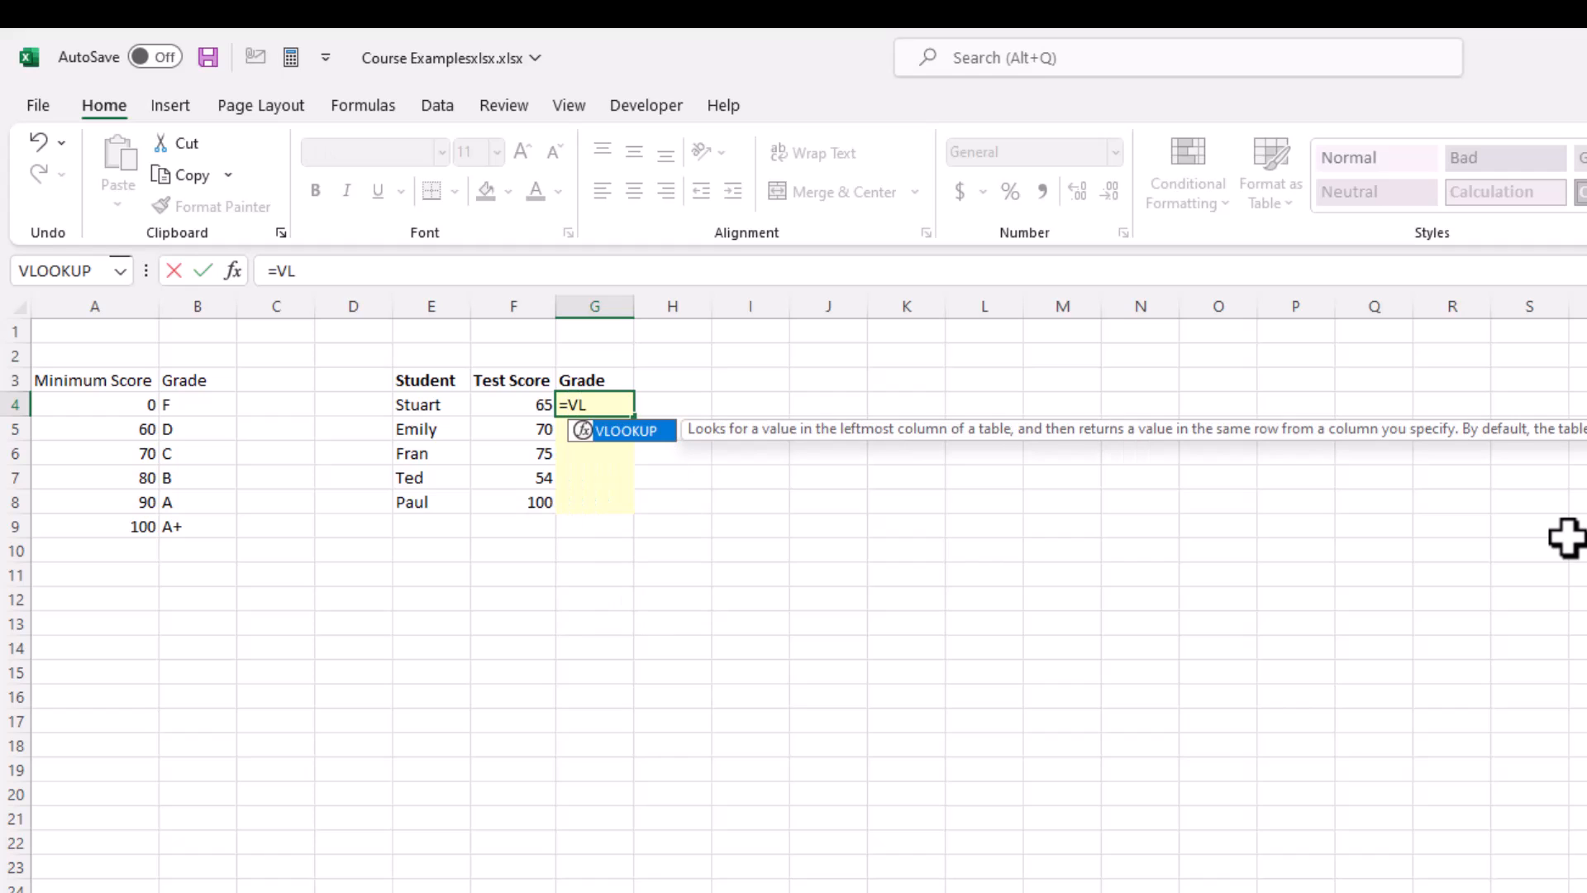
pyautogui.write('OOKUP(')
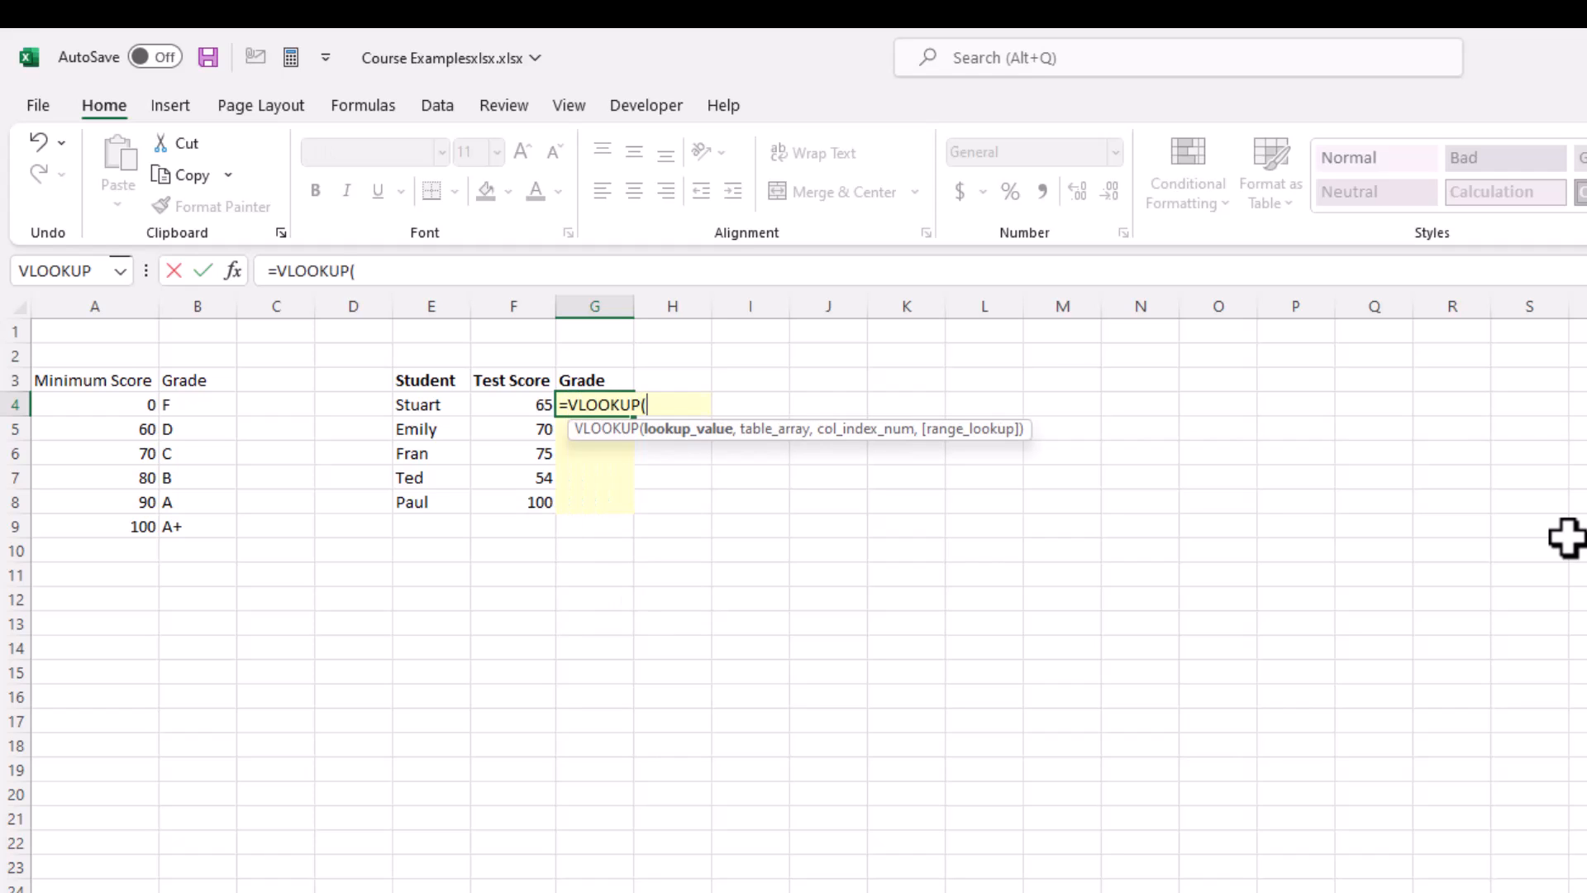
pyautogui.press('Left')
pyautogui.write(',')
pyautogui.press('Left')
pyautogui.press('Left')
pyautogui.press('Left')
pyautogui.press('Left')
pyautogui.press('Left')
pyautogui.press('Left')
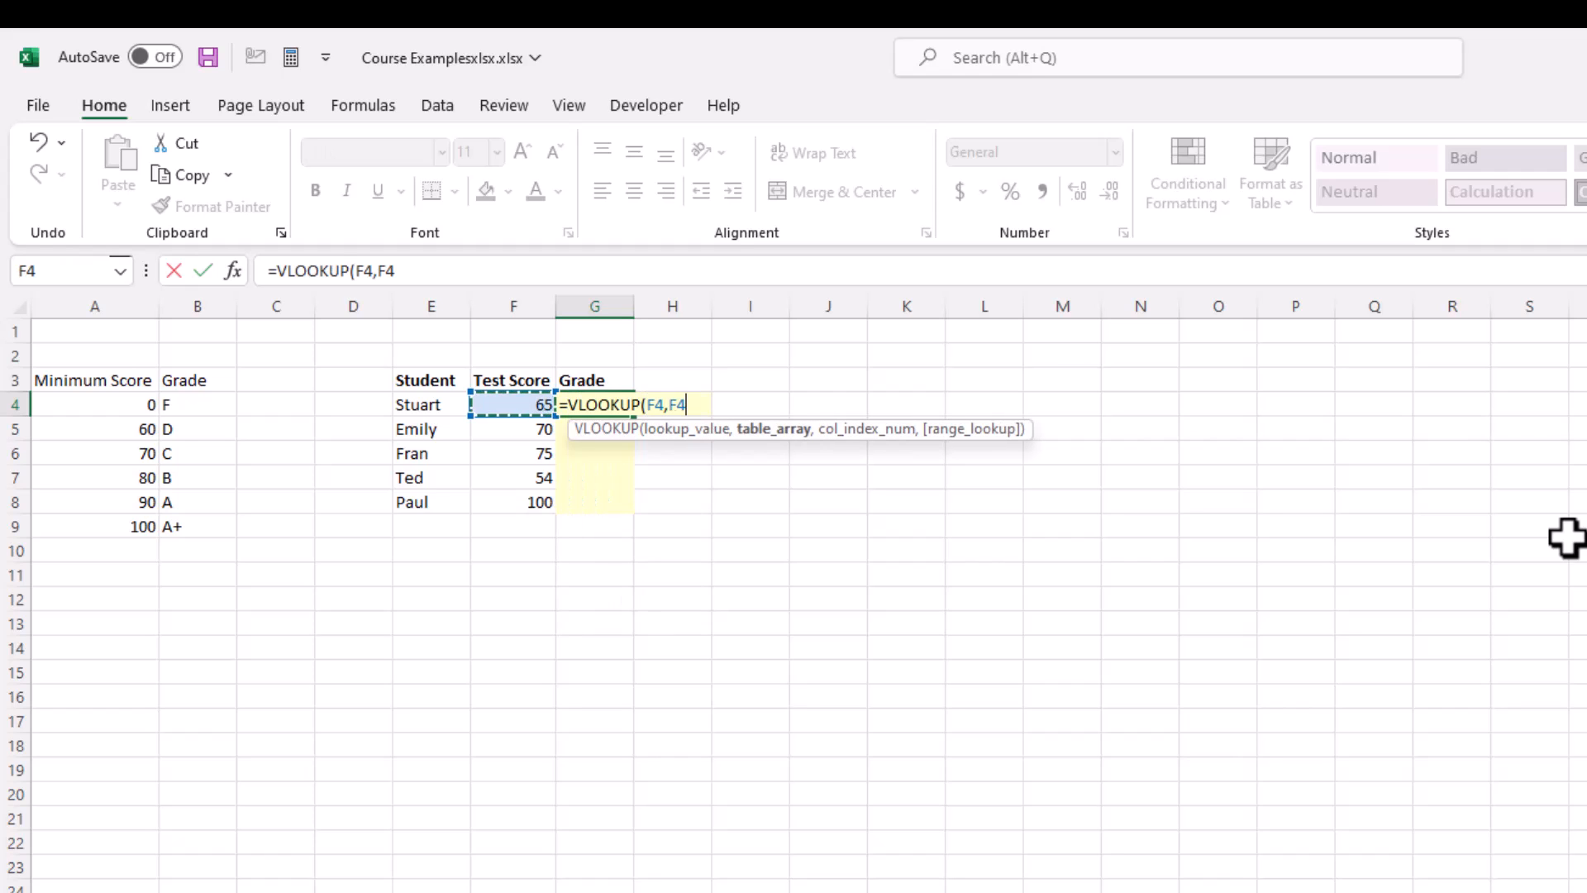
pyautogui.press('Up')
pyautogui.hotkey('ctrl', 'shift', 'Right')
pyautogui.hotkey('ctrl', 'shift', 'Down')
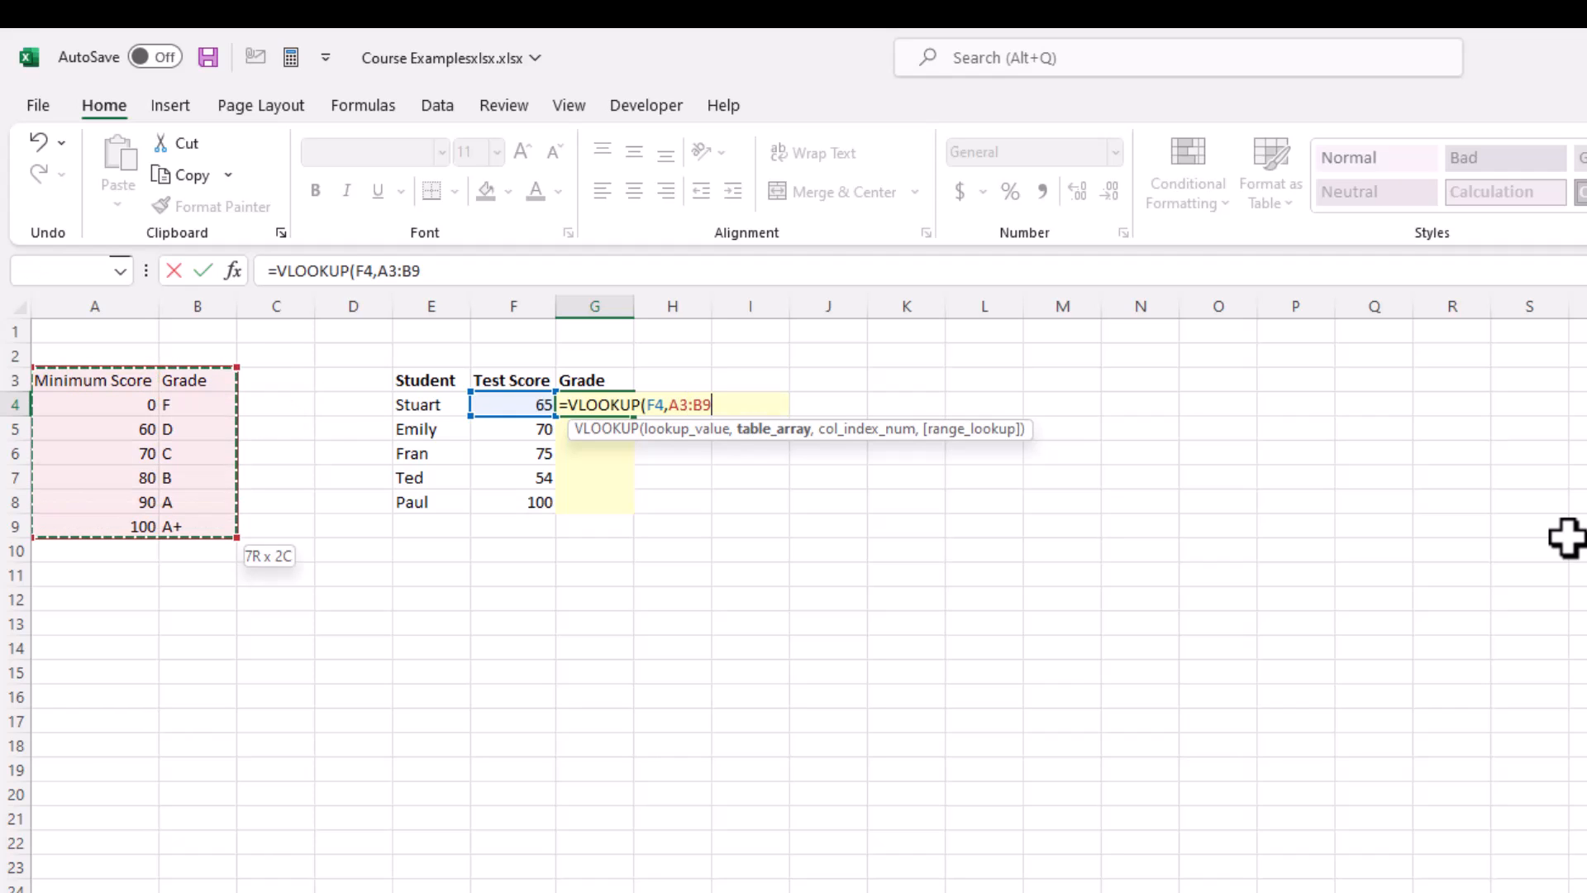
pyautogui.press('F4')
pyautogui.write(',')
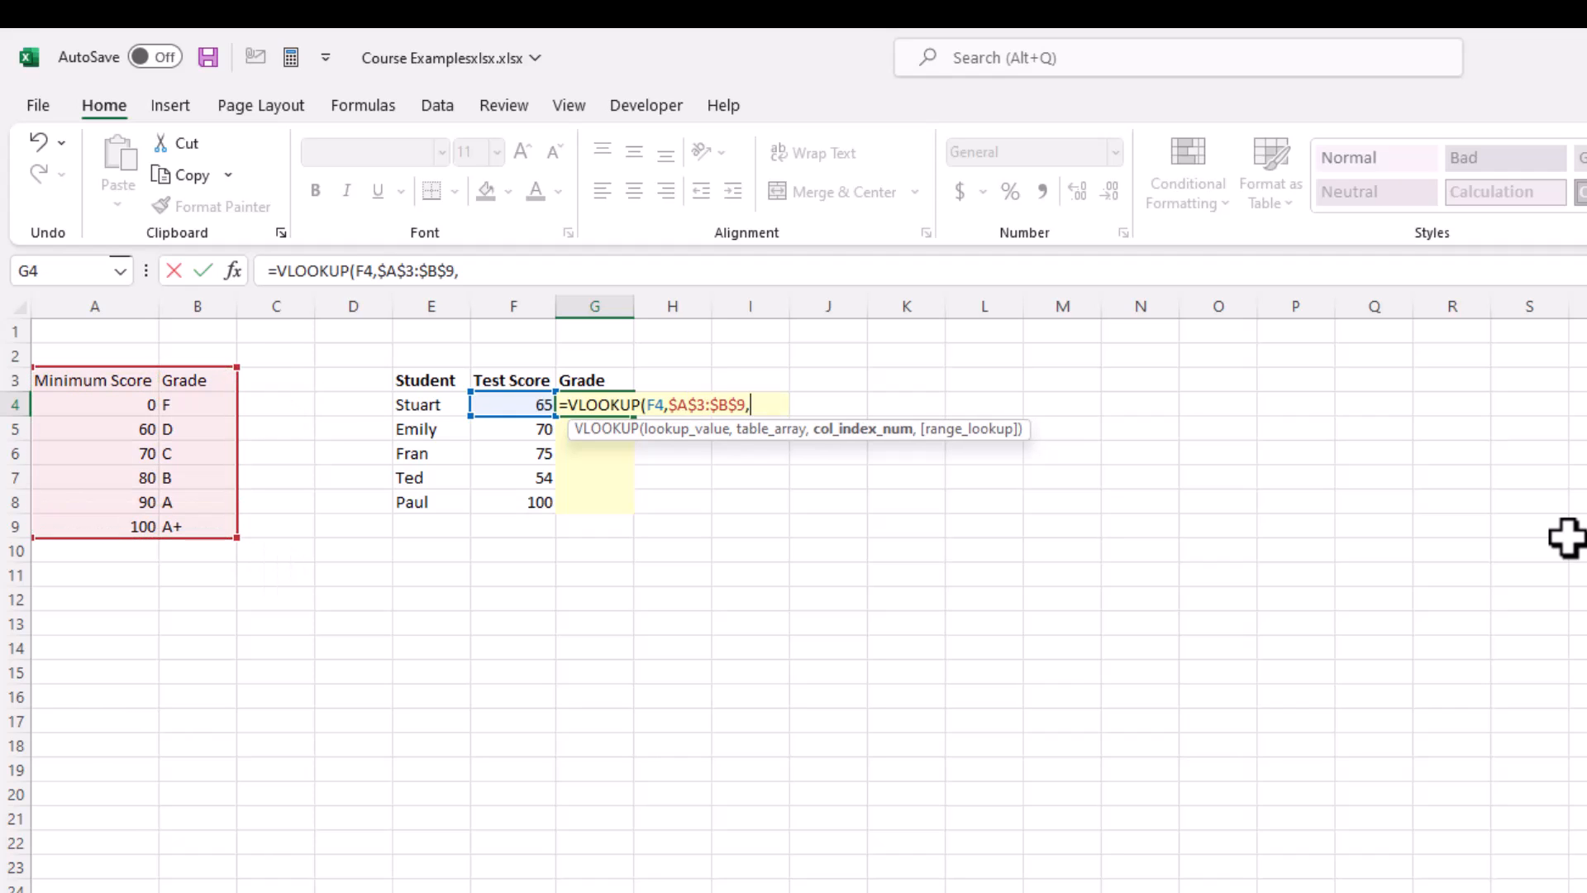
pyautogui.write('2,')
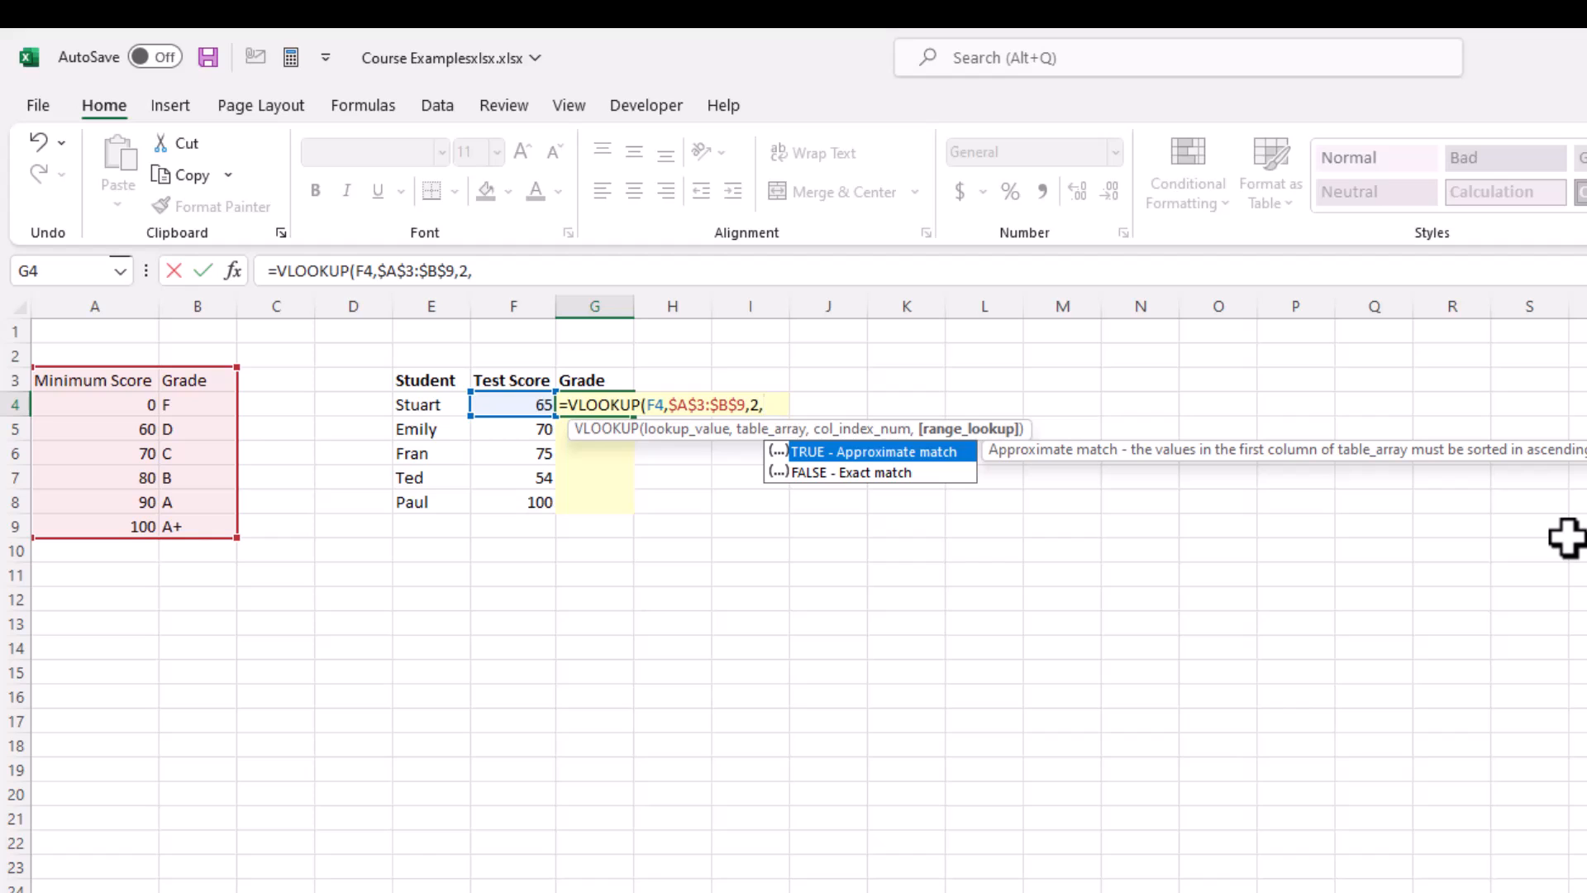
pyautogui.write('0)')
# Step: Complete the VLOOKUP with column index 2 and range lookup 0, and enter the formula
pyautogui.press('Return')
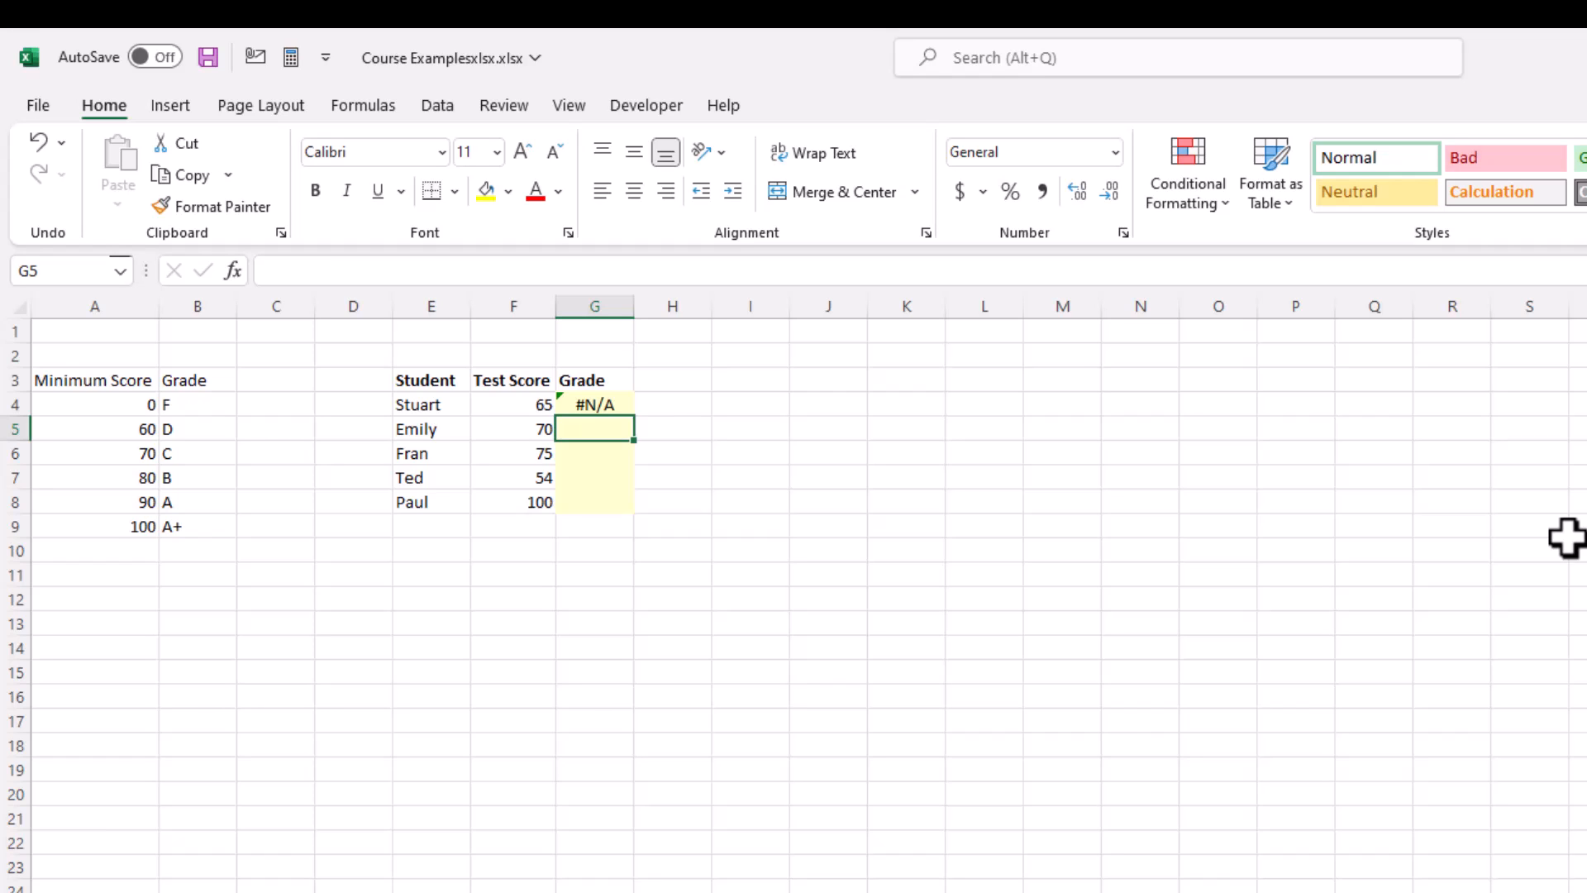
# Step: Change the range lookup argument of the VLOOKUP in G4 to TRUE for an approximate match
pyautogui.press('Up')
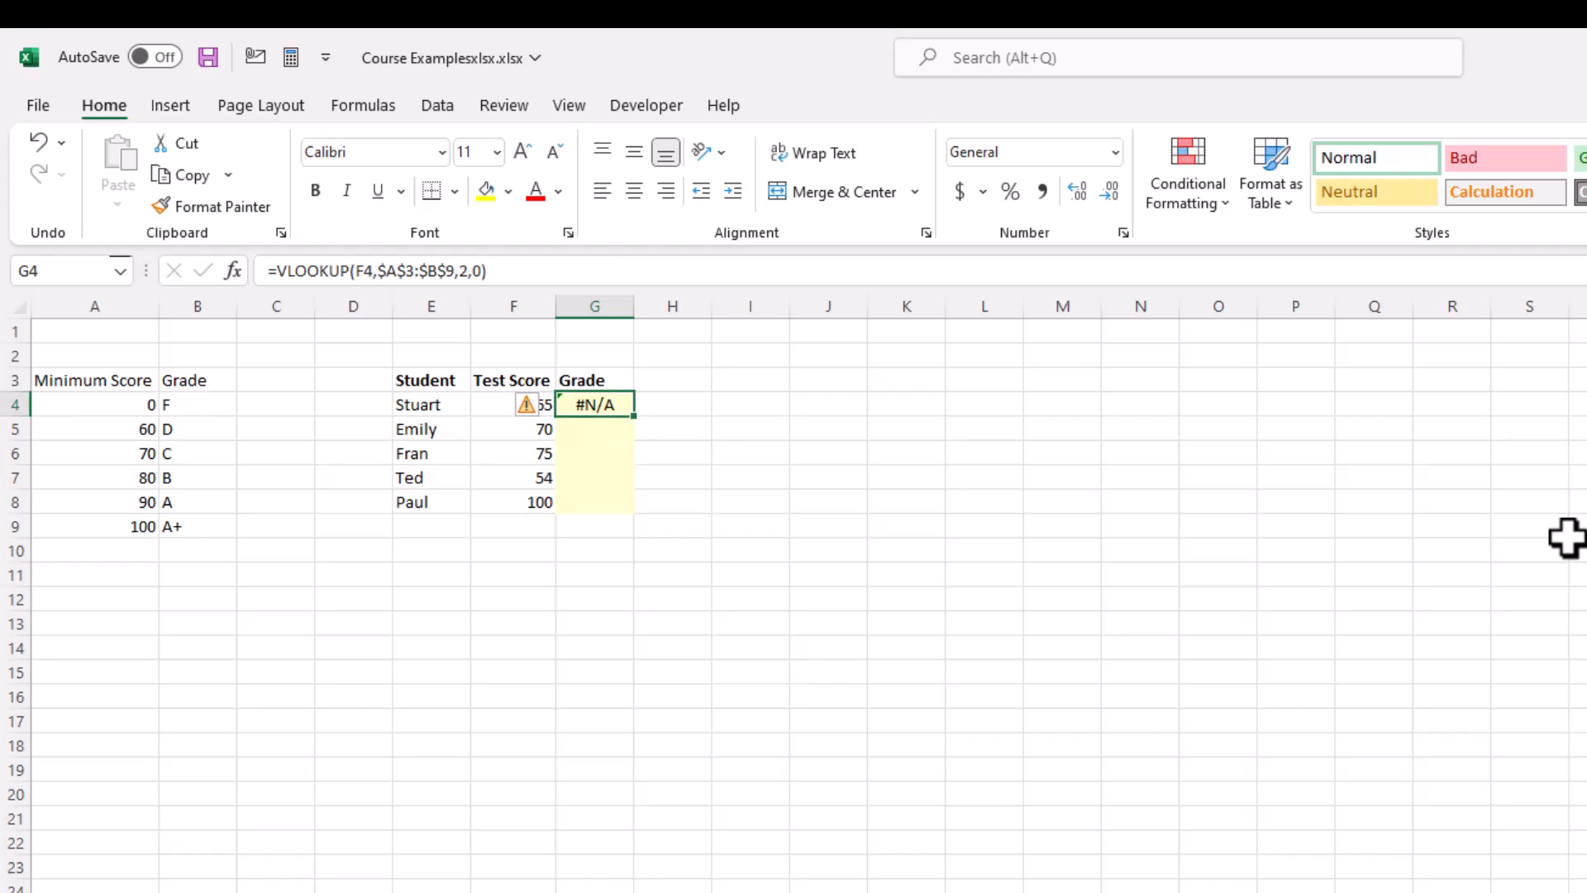
pyautogui.click(481, 273)
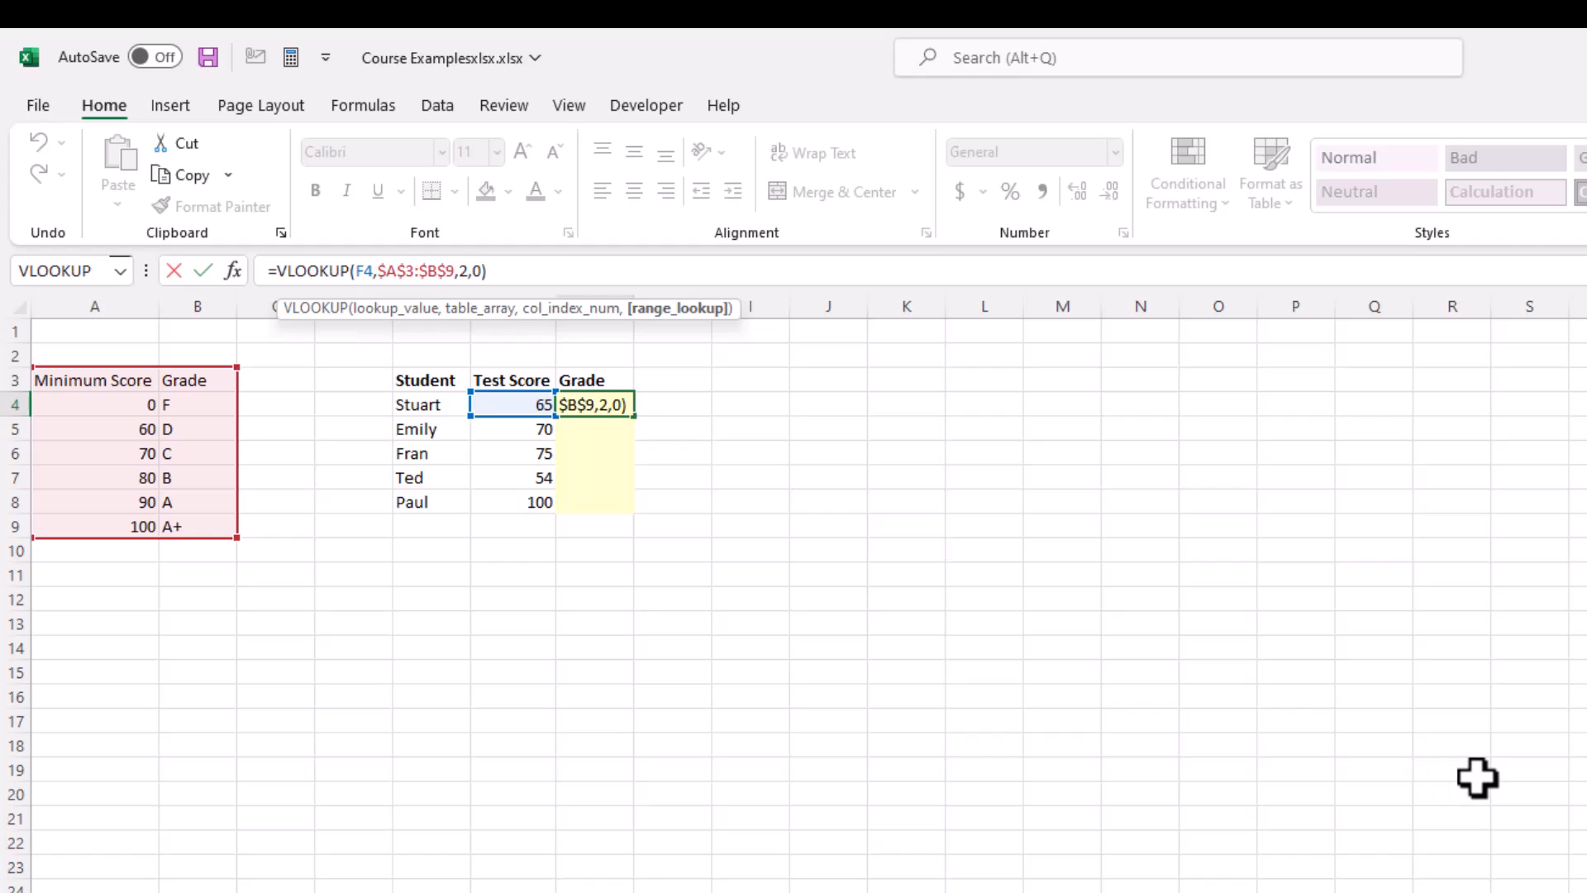
pyautogui.press('Delete')
pyautogui.write('1')
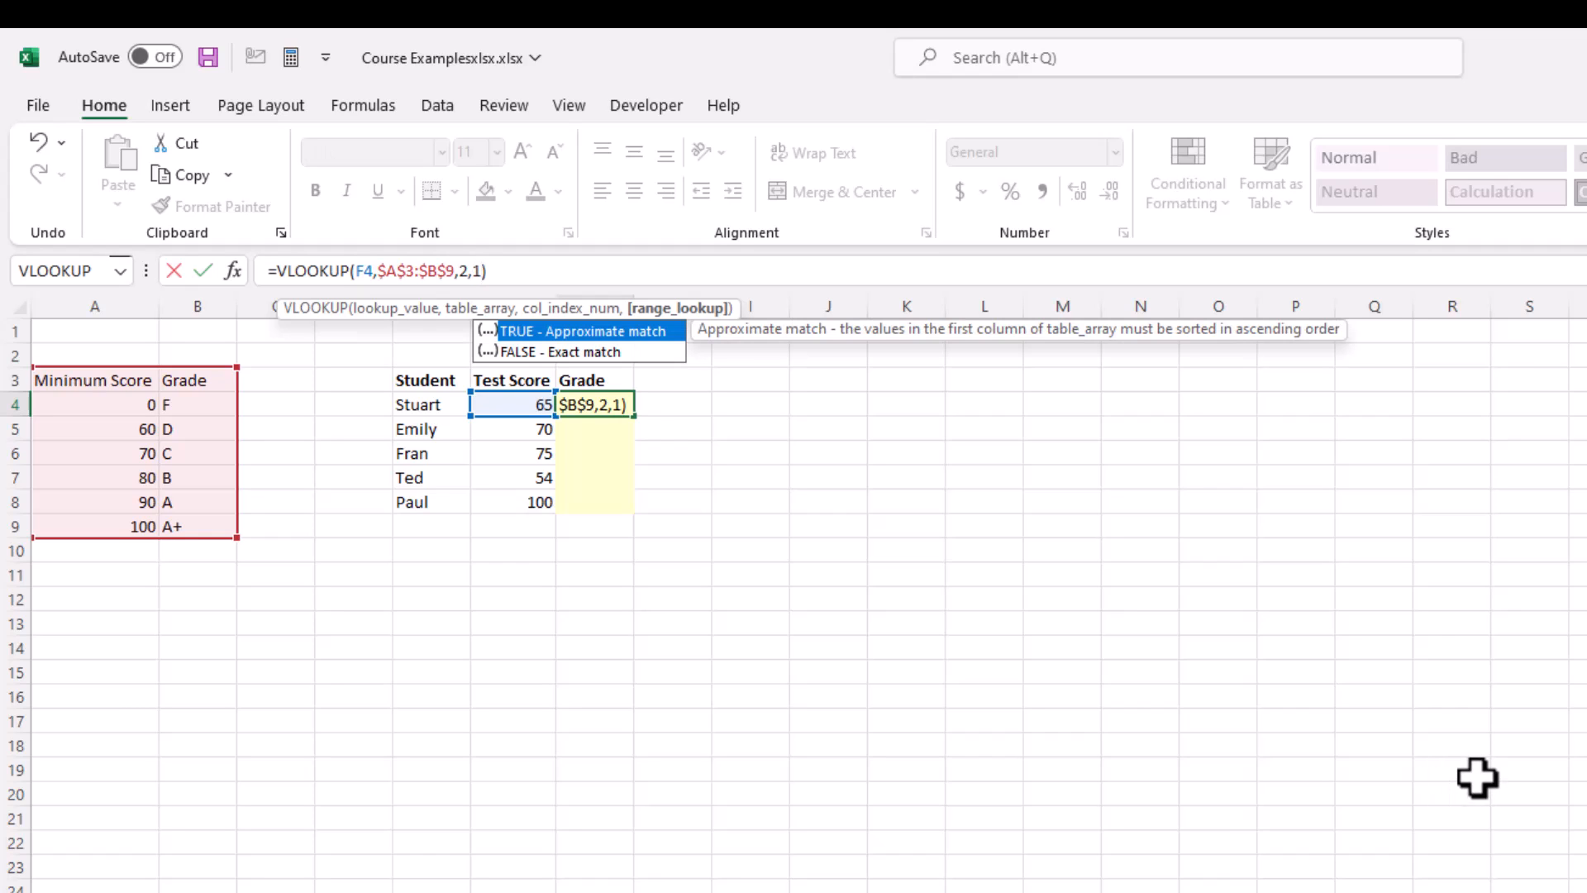
pyautogui.press('BackSpace')
pyautogui.write('TRUE')
pyautogui.press('Return')
pyautogui.press('Up')
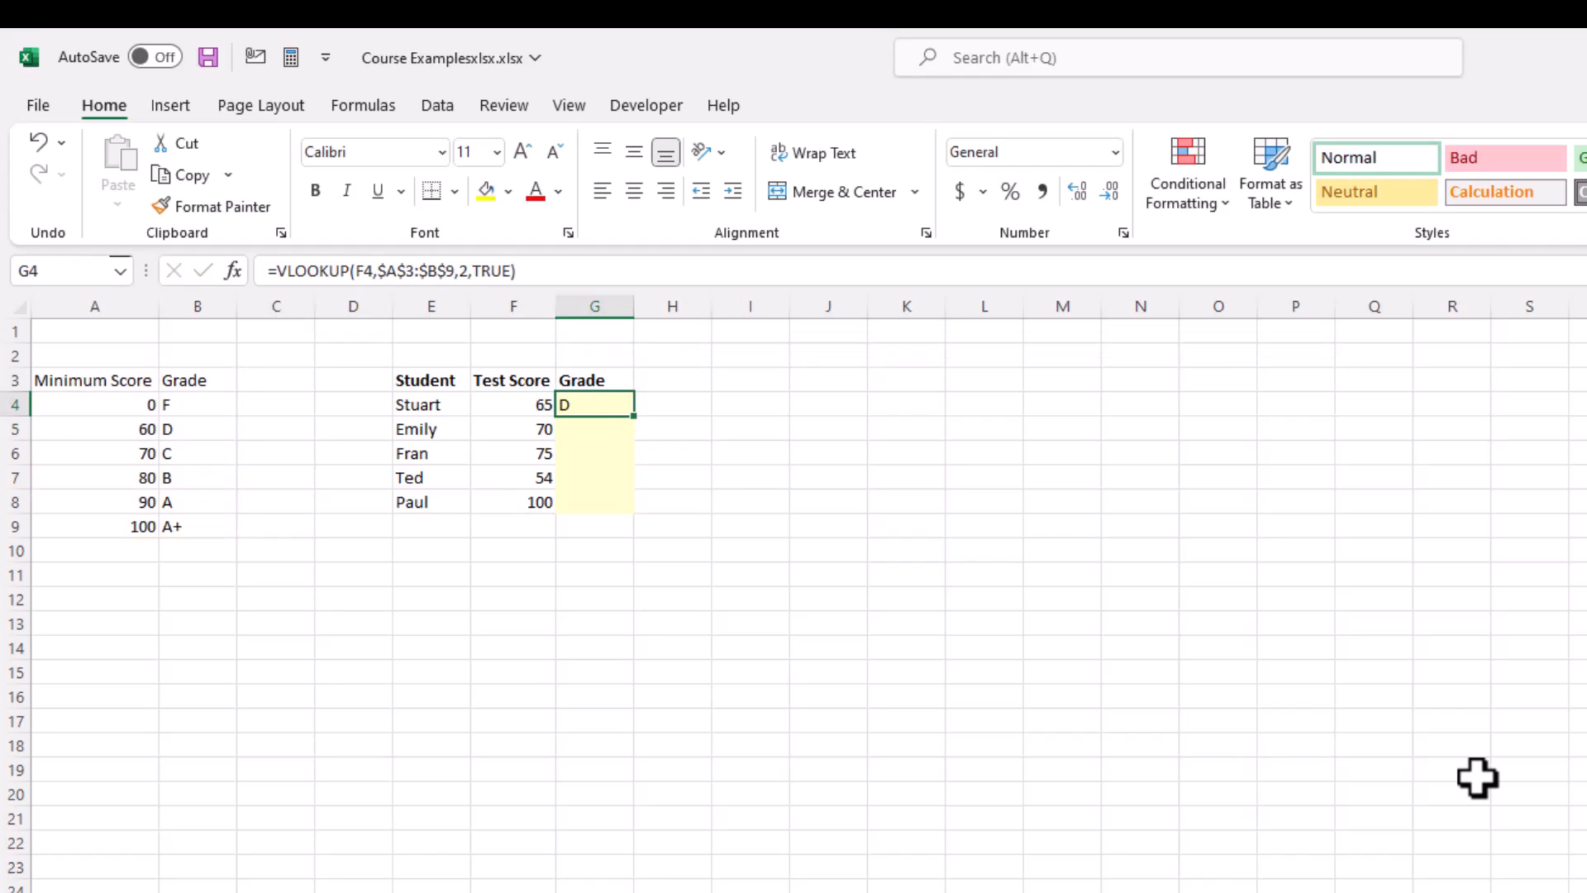
# Step: Copy the approximate-match VLOOKUP formula from G4 to all students' grade cells in G4:G8, and inspect the copies in G5 and G6
pyautogui.hotkey('ctrl', 'c')
pyautogui.press('Left')
pyautogui.hotkey('ctrl', 'Down')
pyautogui.press('Right')
pyautogui.hotkey('ctrl', 'shift', 'Up')
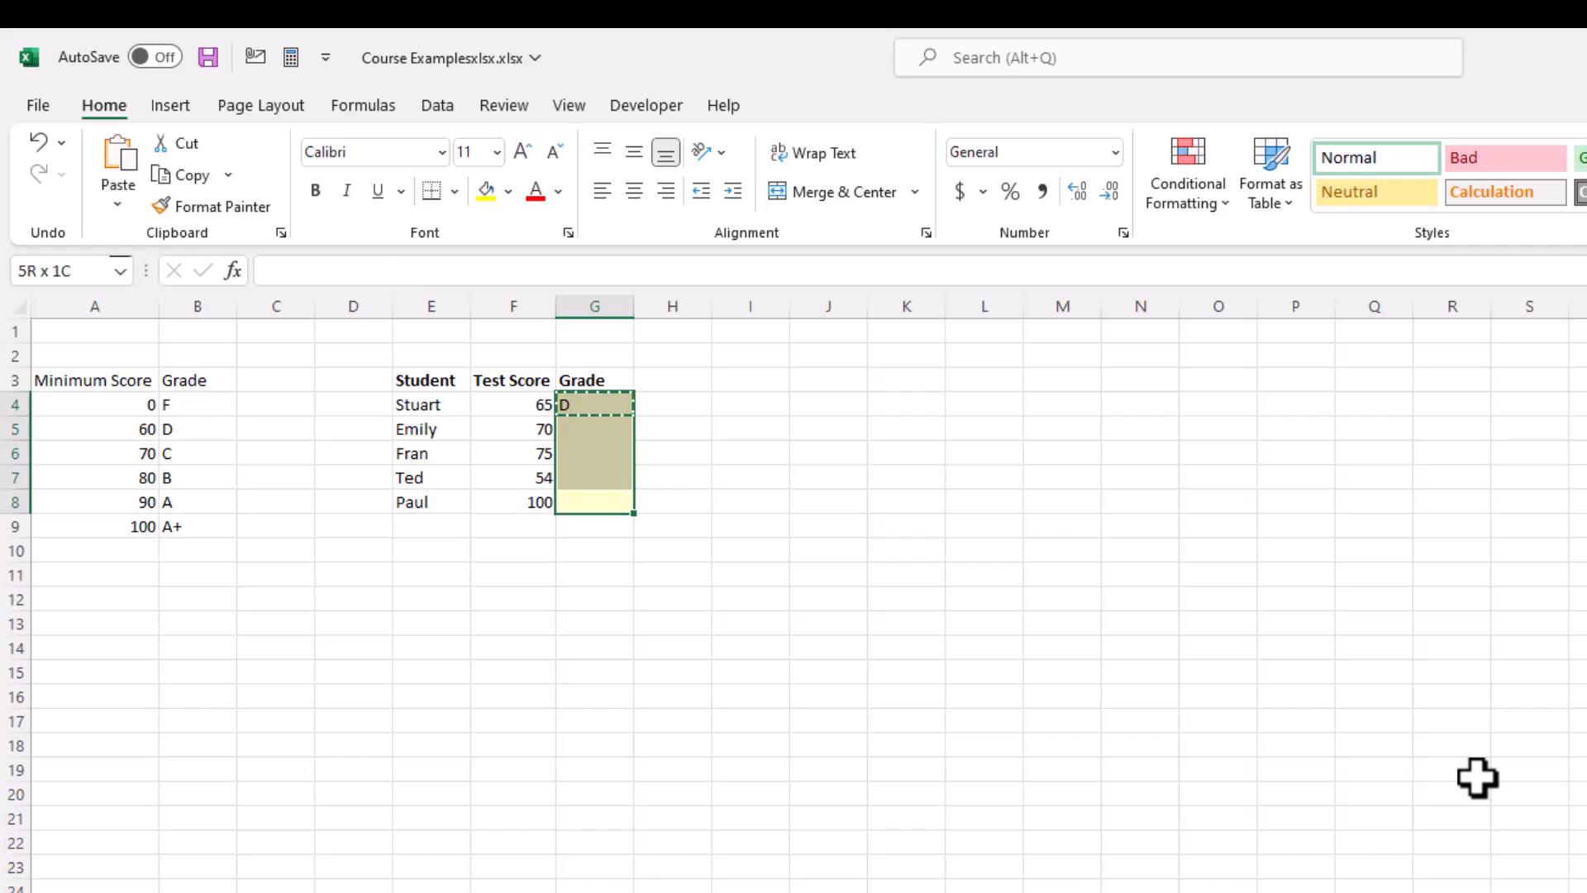
pyautogui.hotkey('ctrl', 'v')
pyautogui.press('Escape')
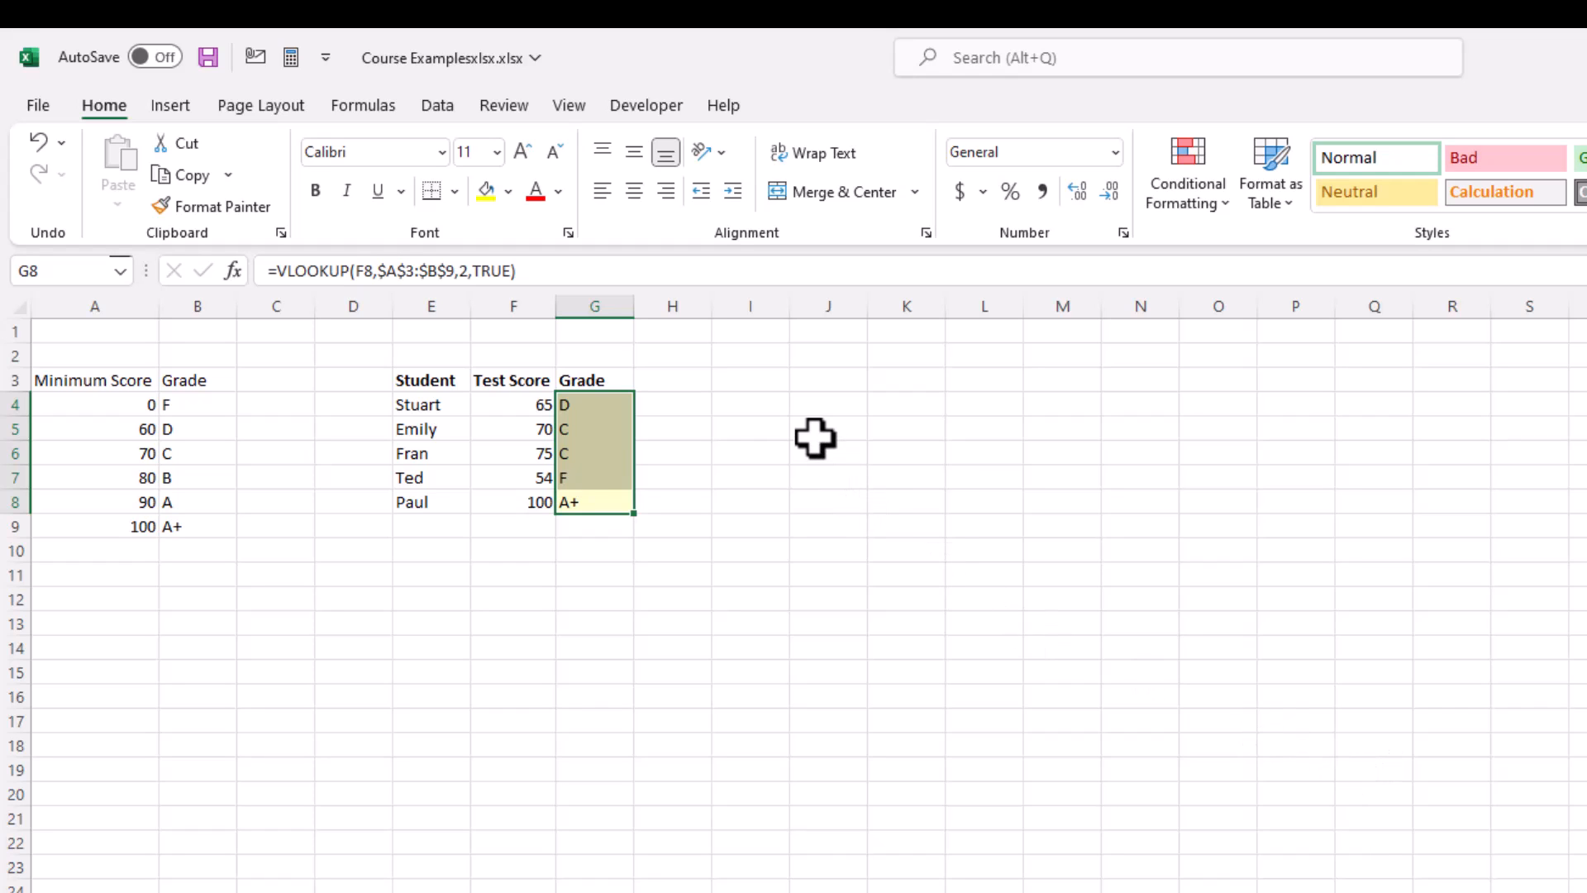
pyautogui.click(606, 433)
pyautogui.click(610, 453)
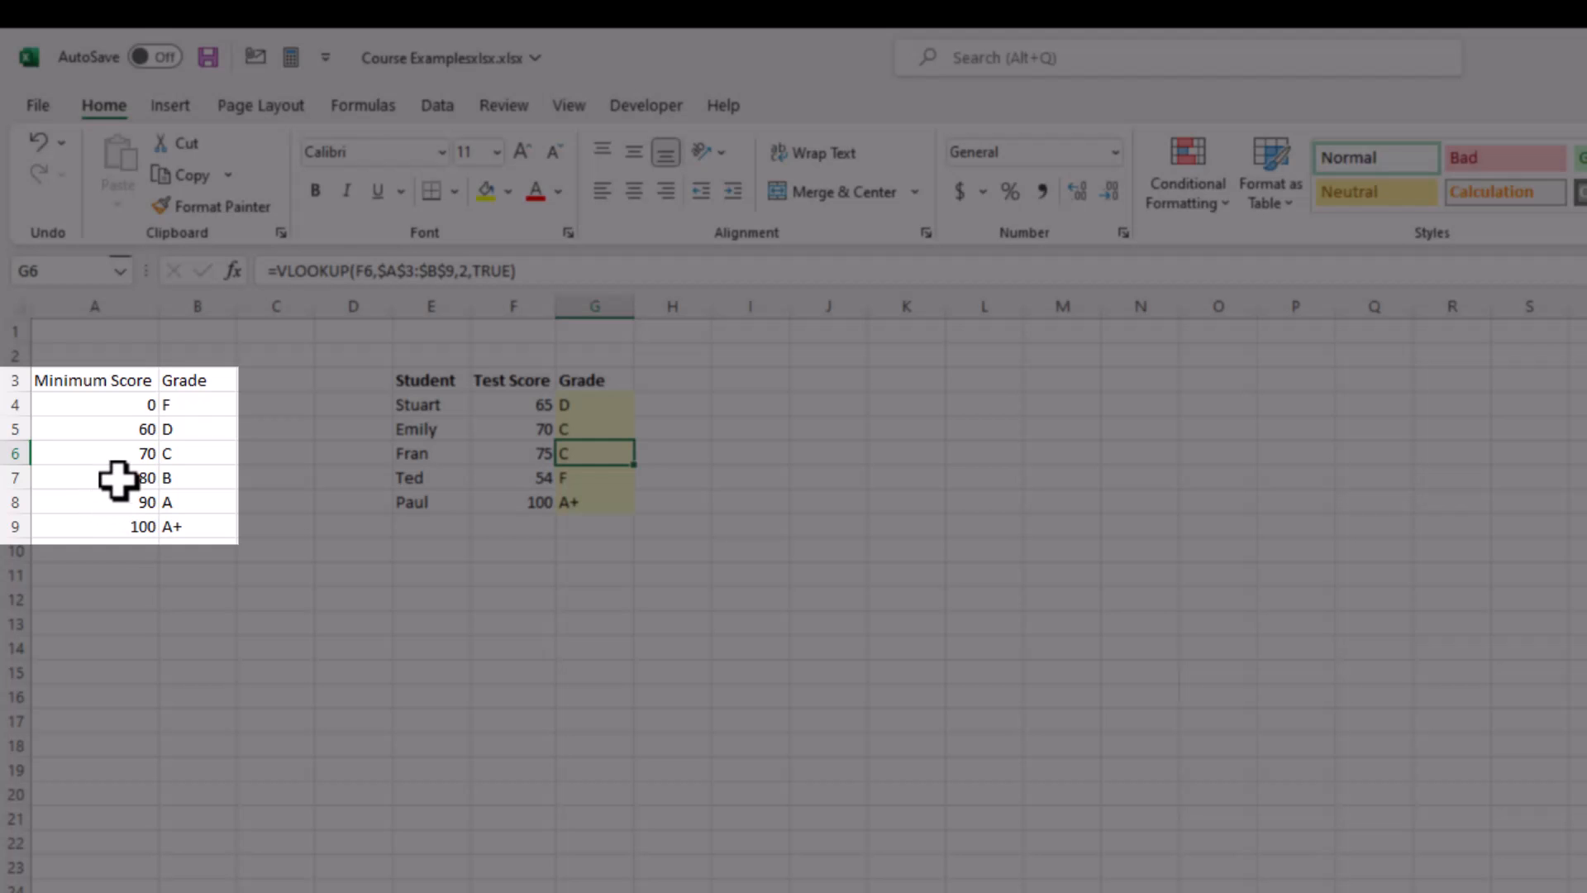
# Step: Move the 80/B row of the grade table above the 70/C row to break the ascending order, and check the grade in G6
pyautogui.click(116, 479)
pyautogui.hotkey('shift', 'Right')
pyautogui.hotkey('ctrl', 'x')
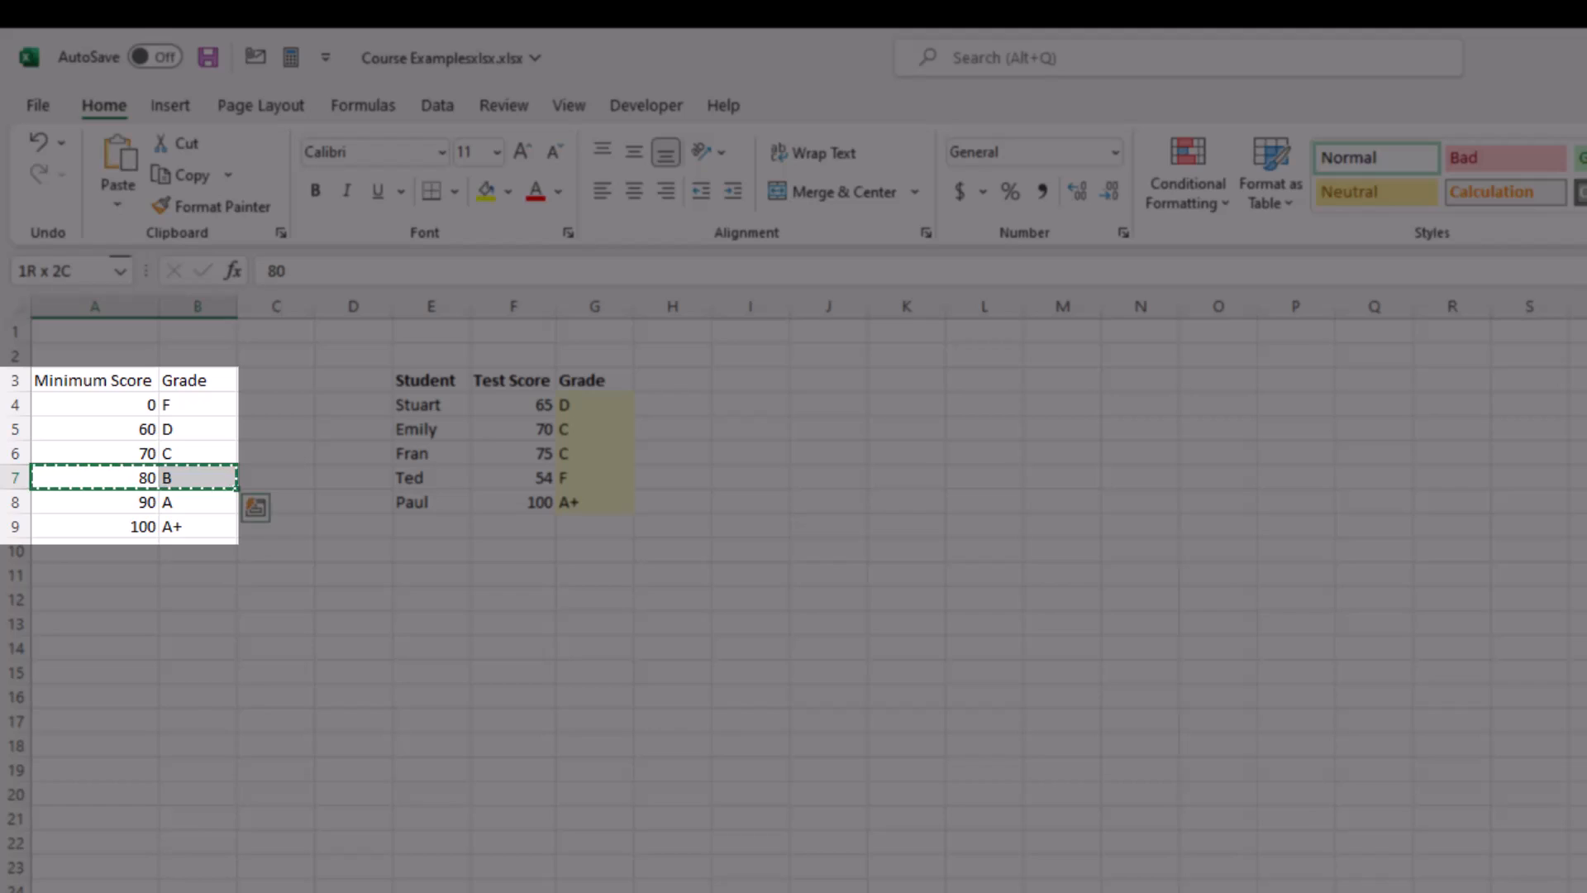
pyautogui.press('Up')
pyautogui.hotkey('shift', 'Right')
pyautogui.hotkey('ctrl', 'shift', '+')
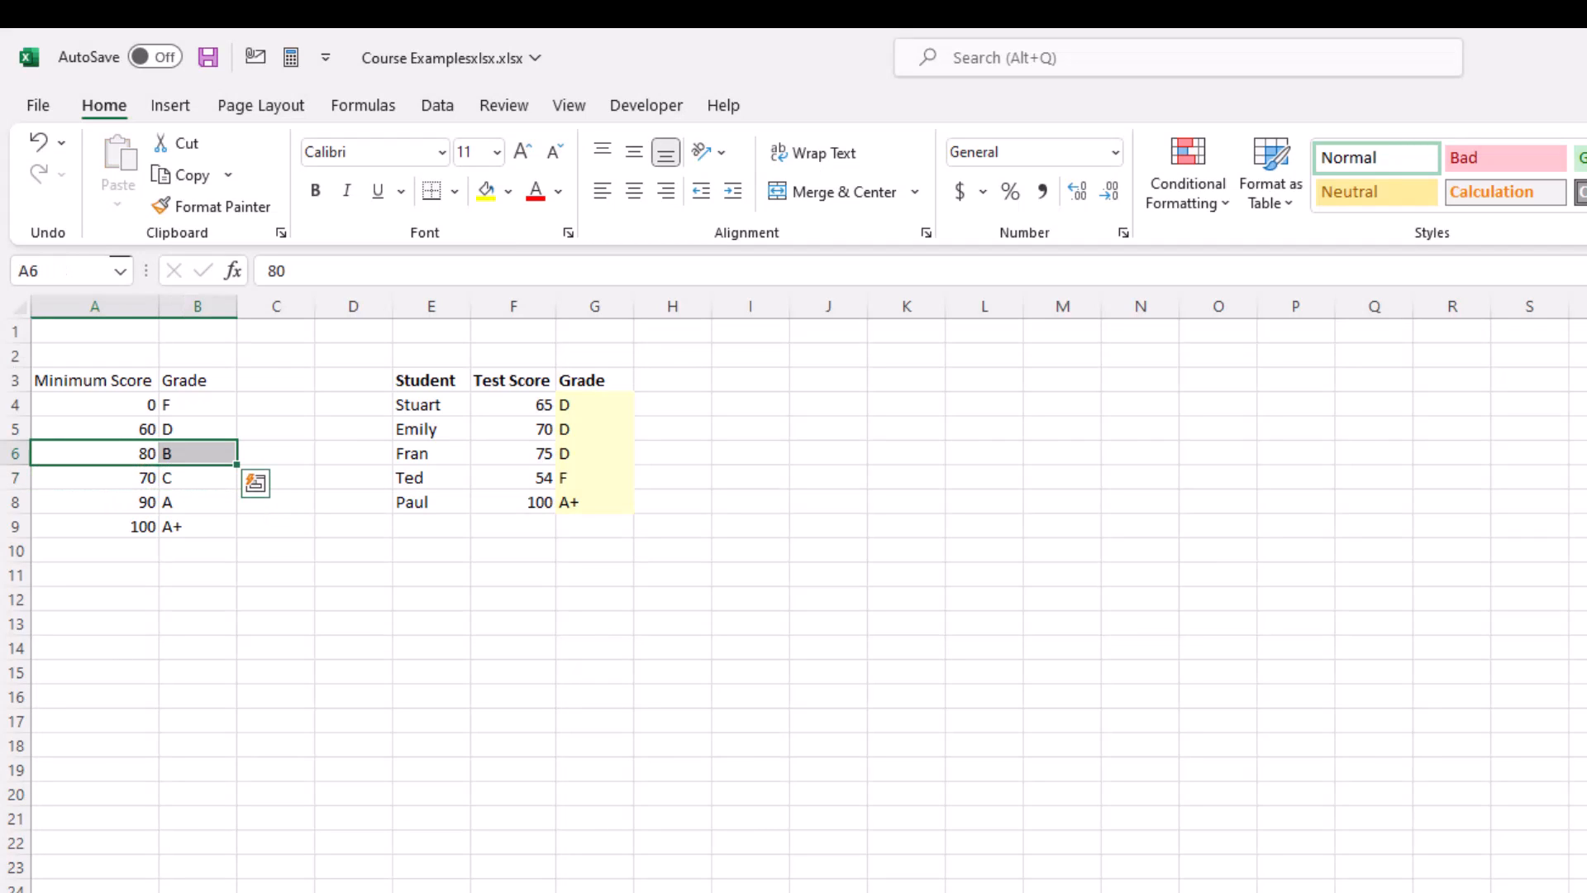
pyautogui.click(602, 456)
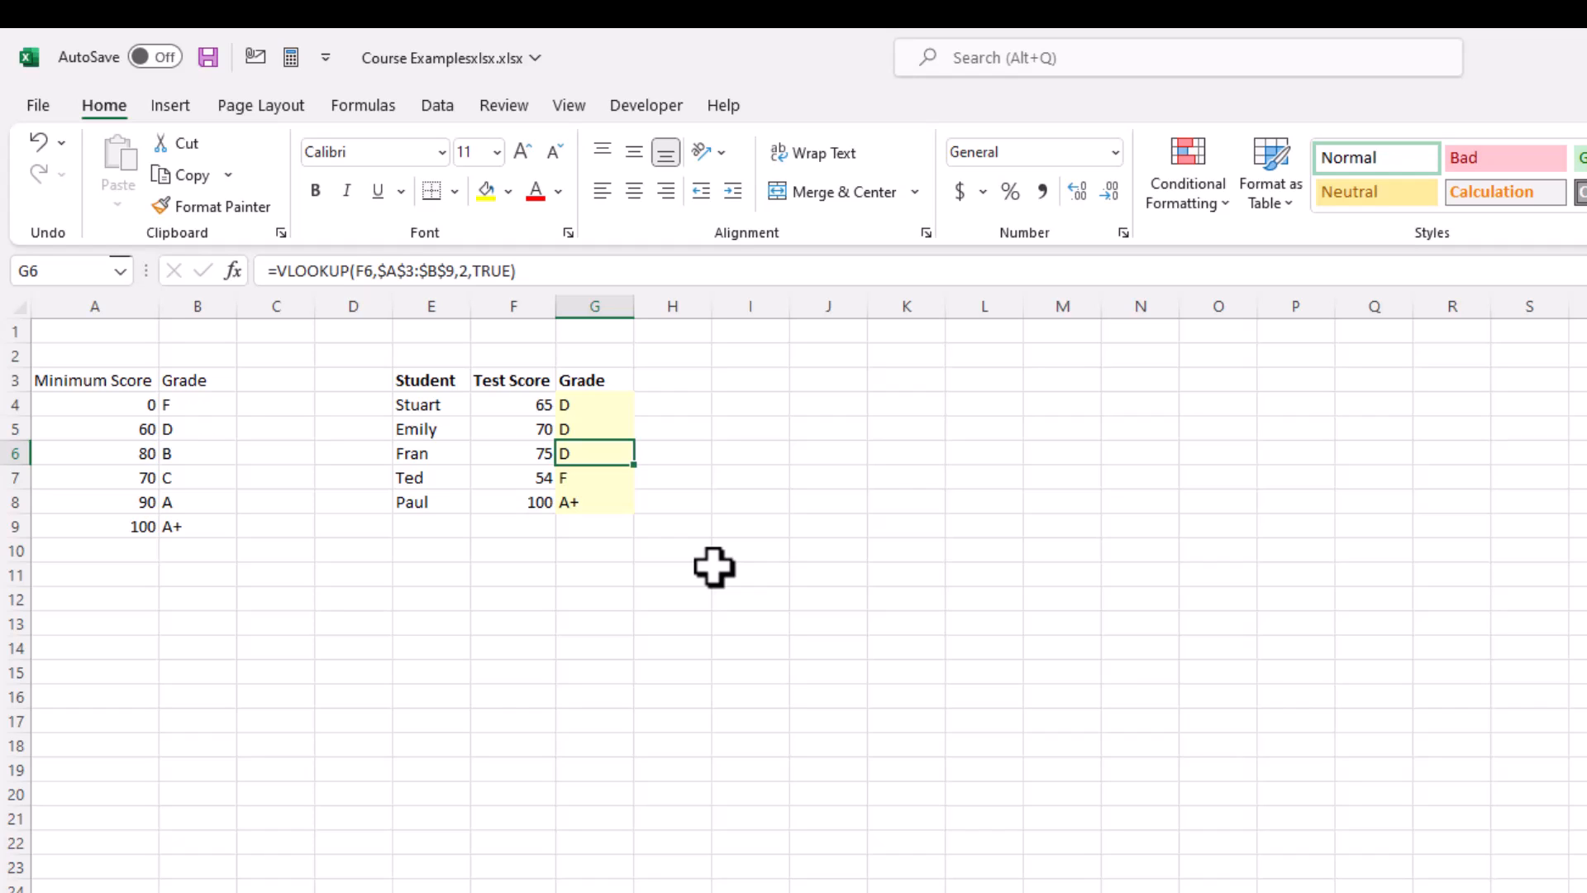
# Step: Undo the move of the 80/B row in the grade table and deselect the range
pyautogui.hotkey('ctrl', 'z')
pyautogui.press('Escape')
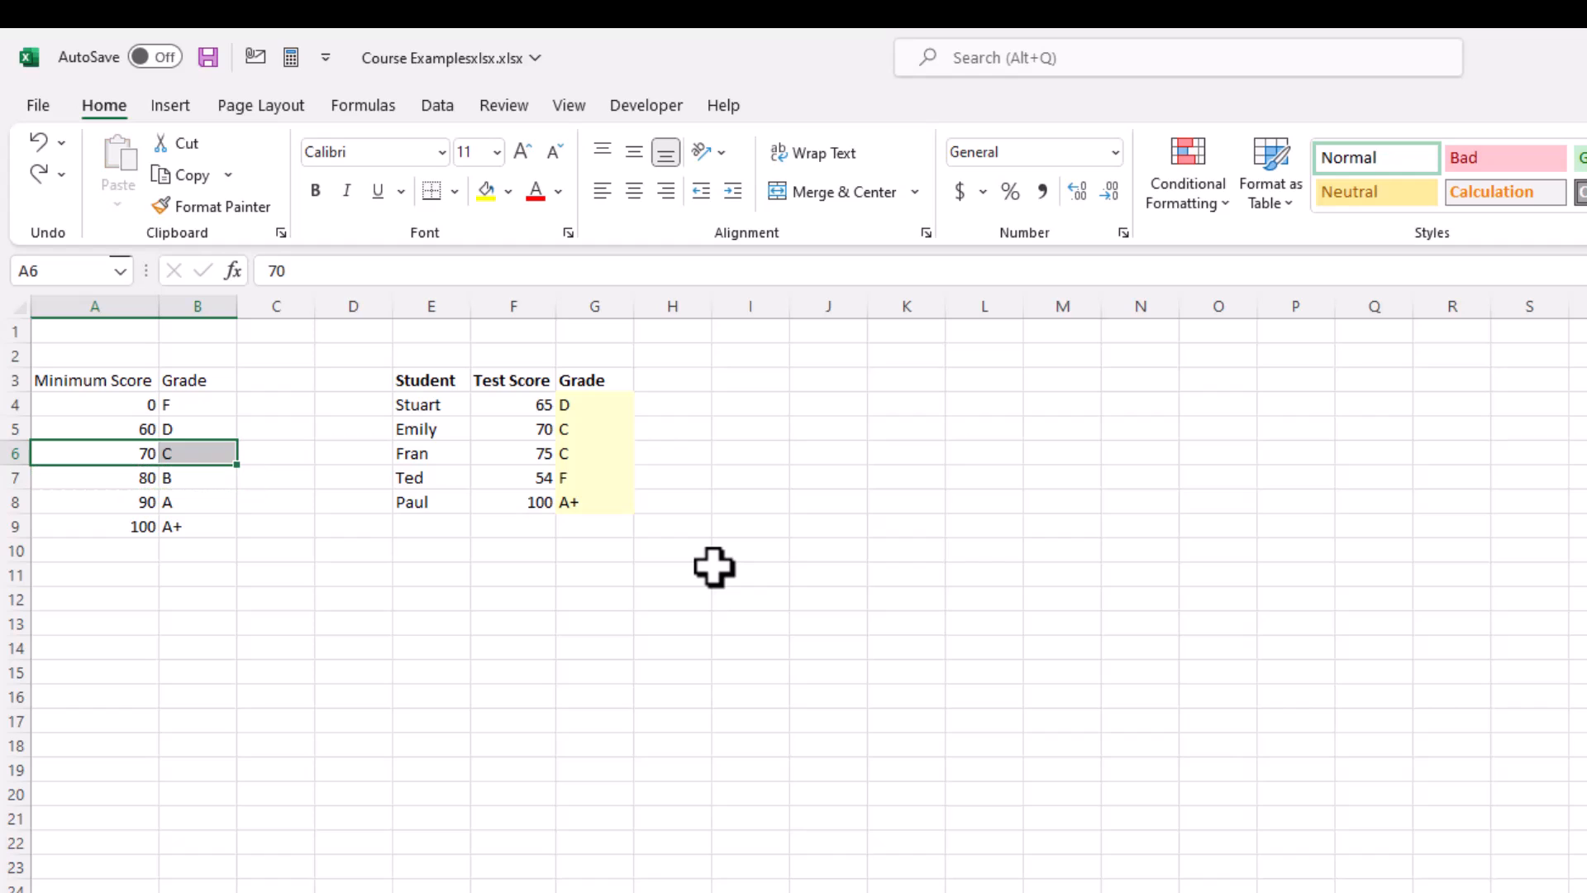
pyautogui.click(754, 525)
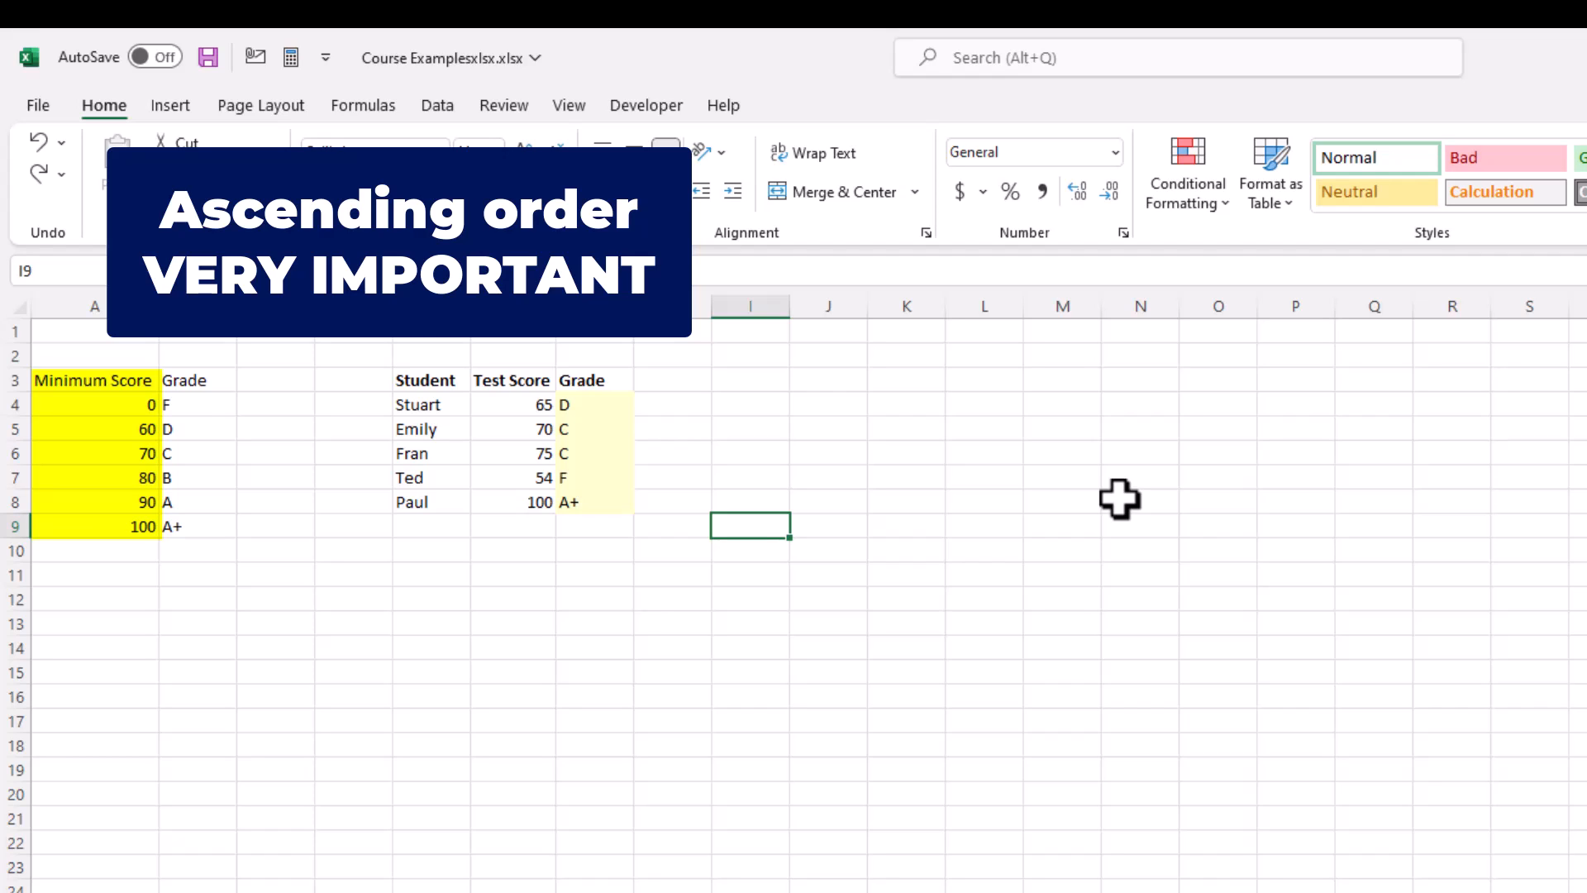
# Step: Clear the 0/F row of the grade table in A4:B4 to test the lookup without it, and undo the deletion
pyautogui.click(82, 412)
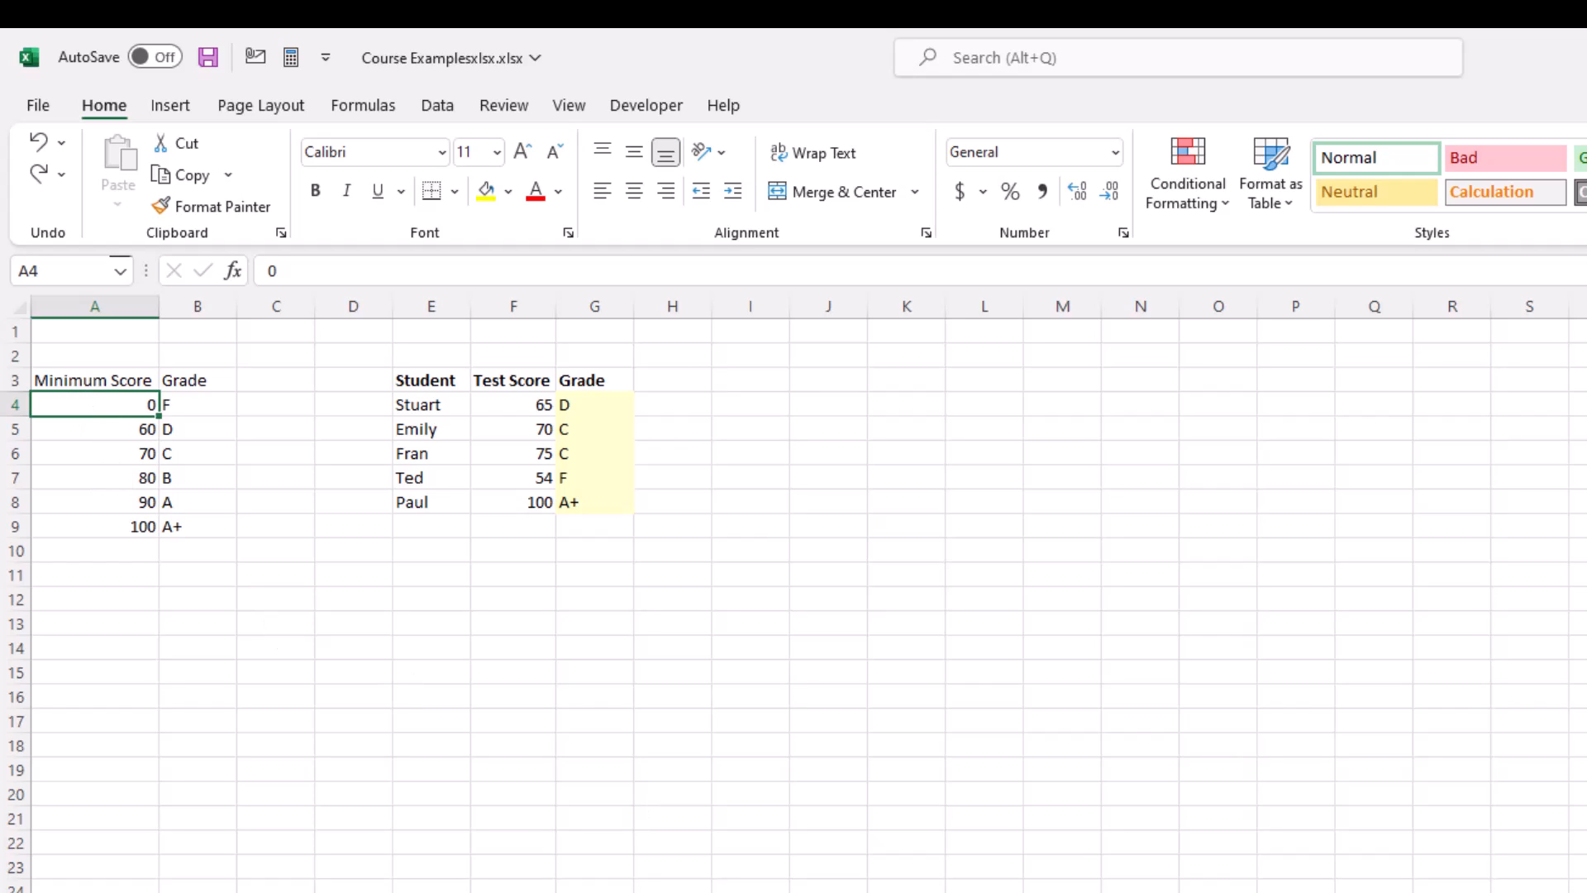
pyautogui.hotkey('shift', 'Right')
pyautogui.press('Delete')
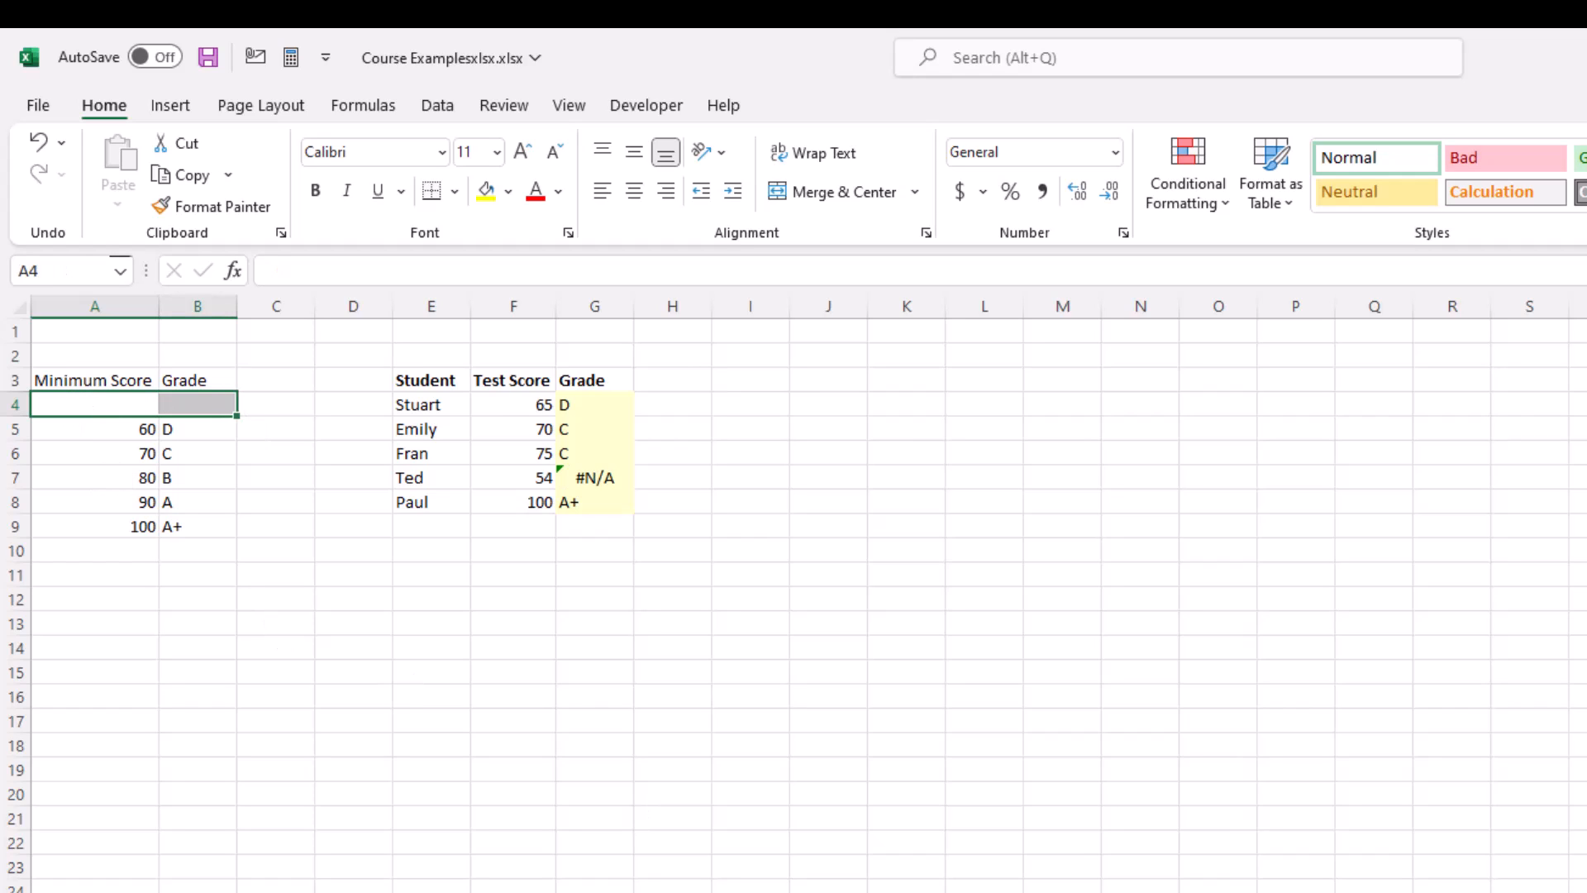
pyautogui.hotkey('shift', 'Left')
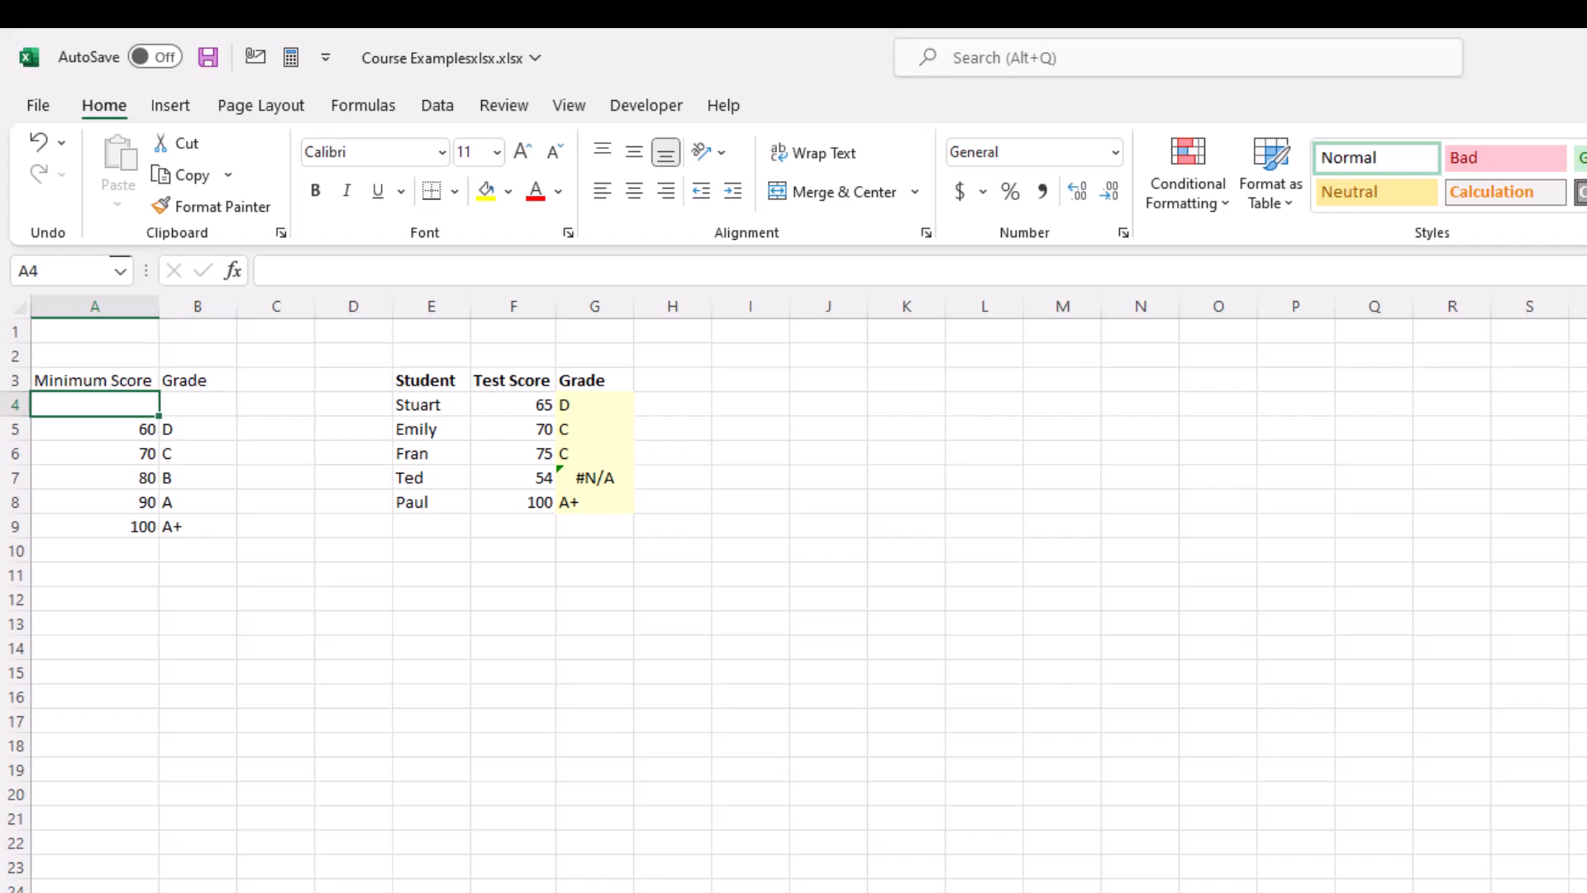
pyautogui.hotkey('ctrl', 'z')
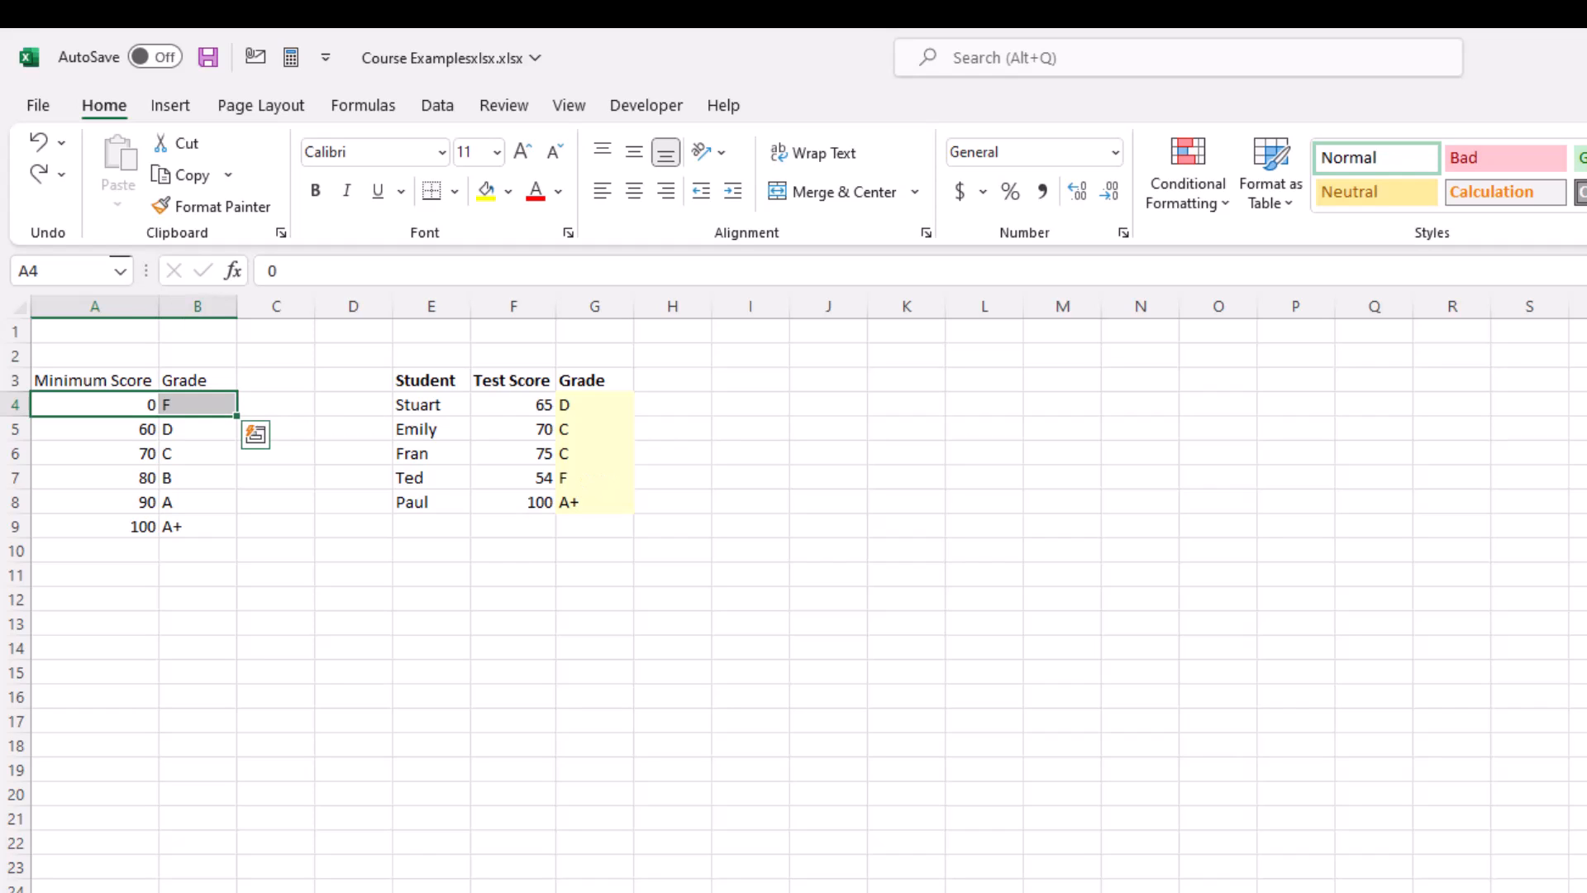
pyautogui.click(1284, 772)
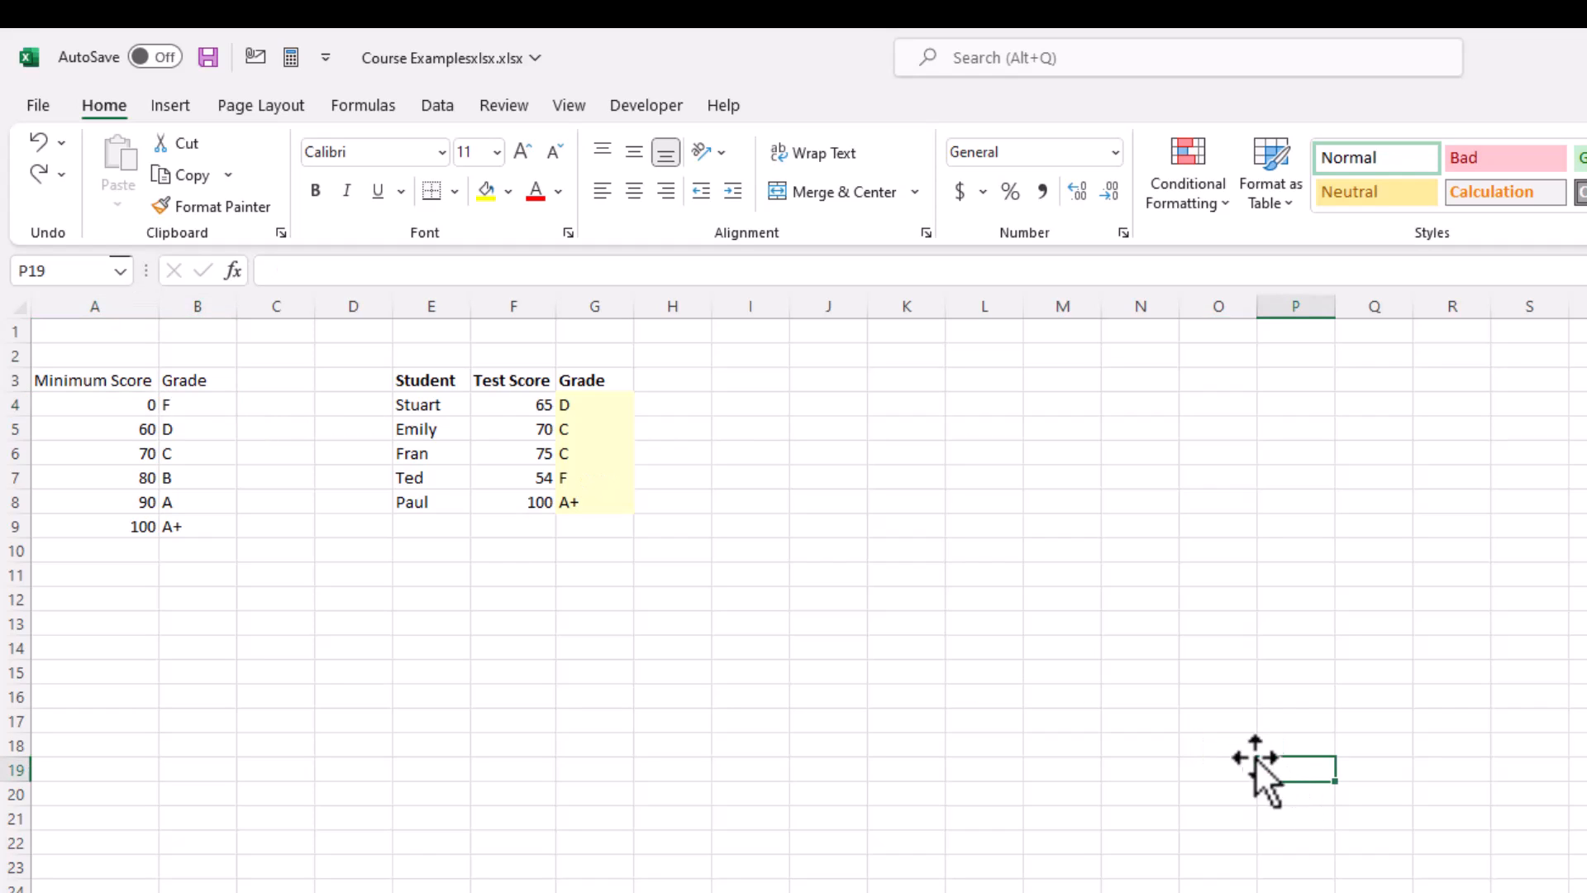